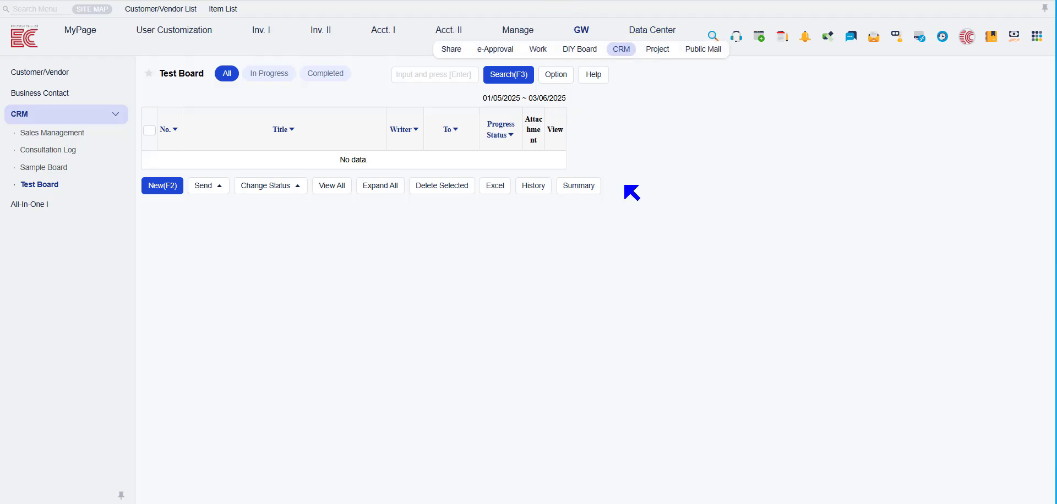
- Open the Field Setup from the Test Board's Task Setting
left_click(560, 82)
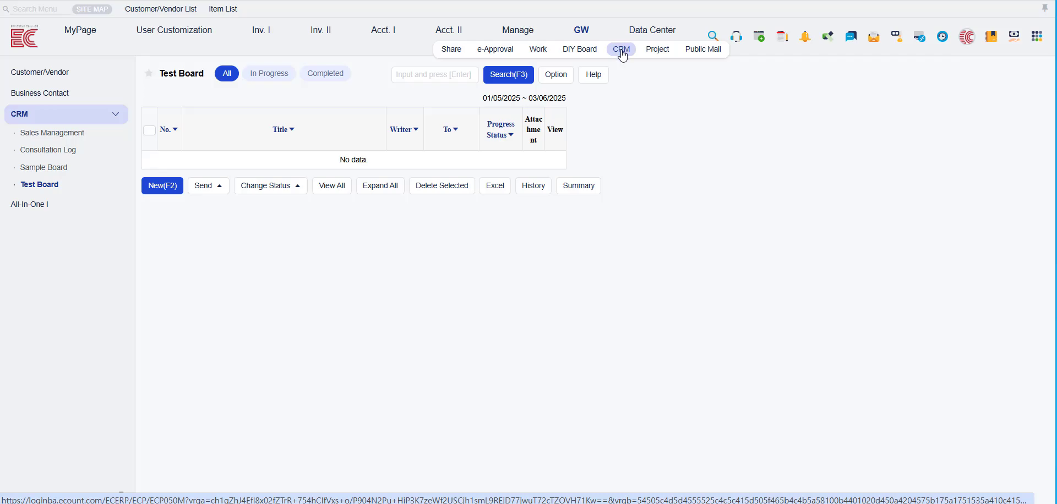
left_click(556, 74)
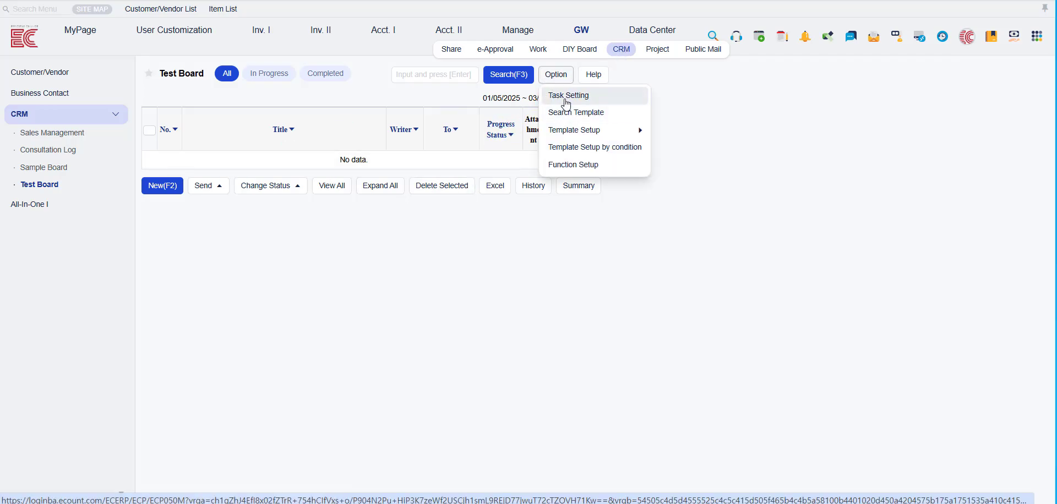
left_click(565, 99)
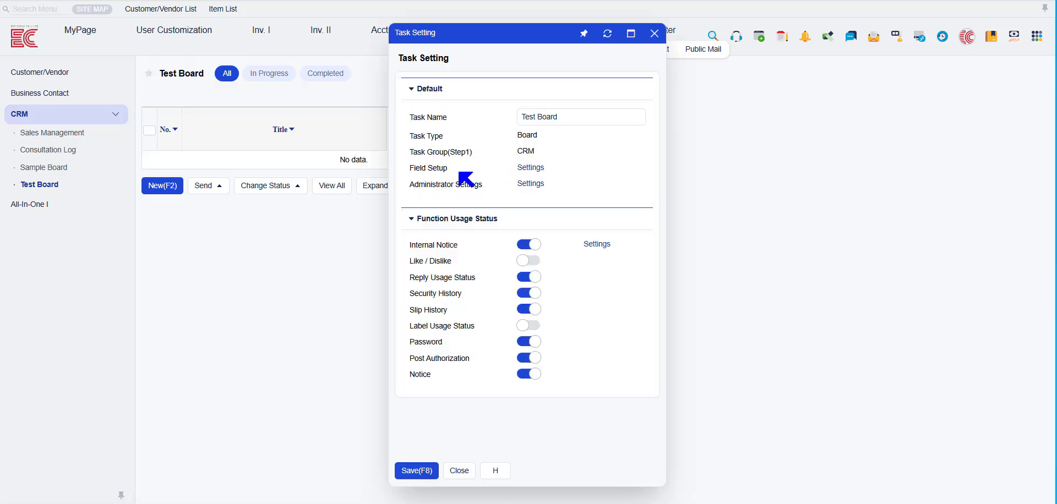
left_click(541, 176)
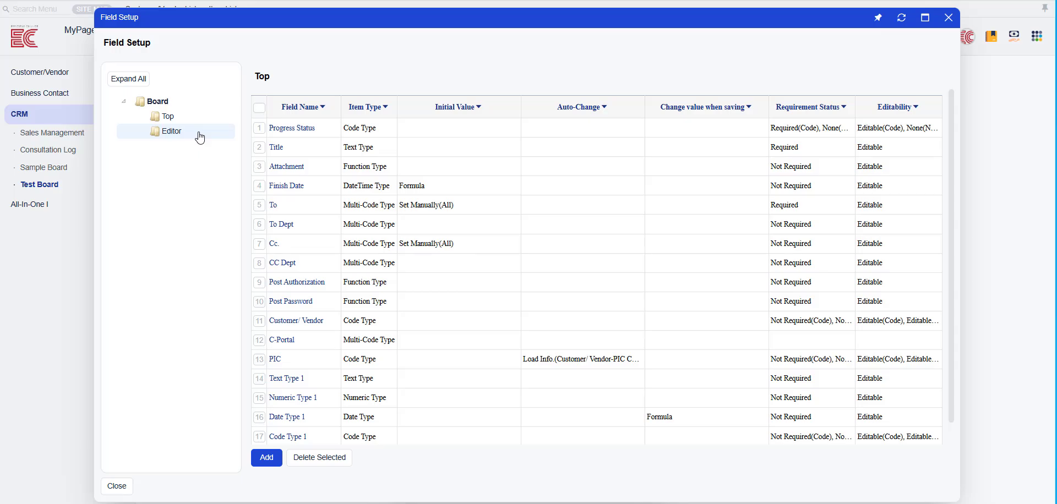
- Look through the fields that can be added to the board's Top section, from text types to code types
left_click(170, 116)
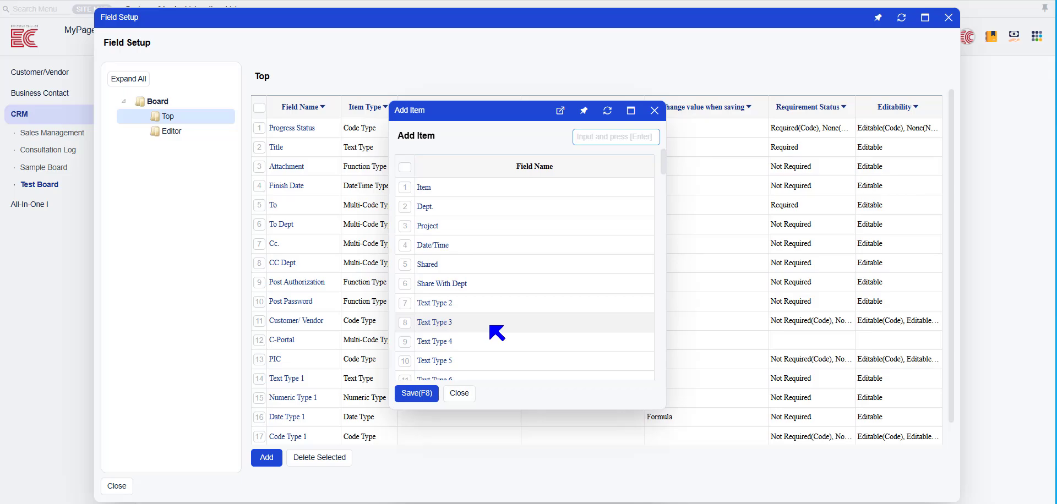
scroll(444, 306, "down", 10)
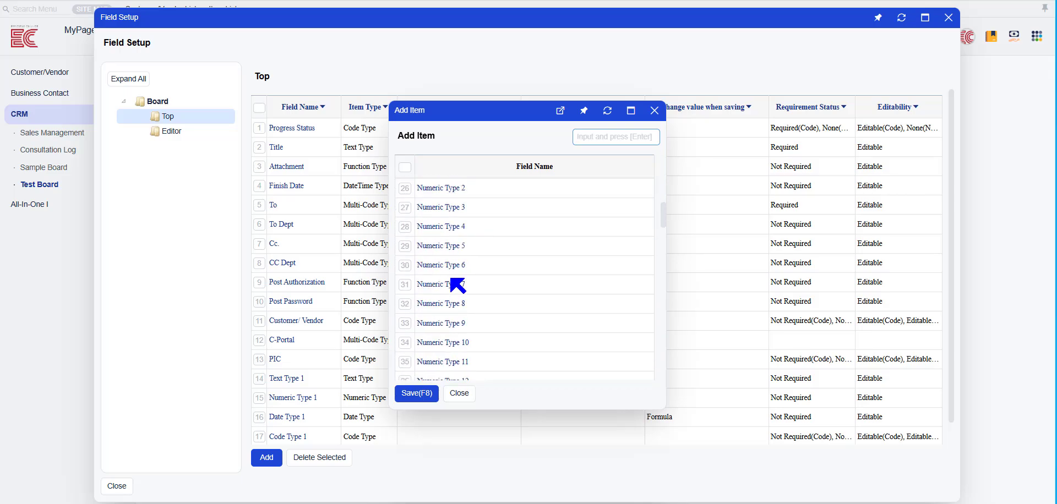
scroll(457, 286, "down", 4)
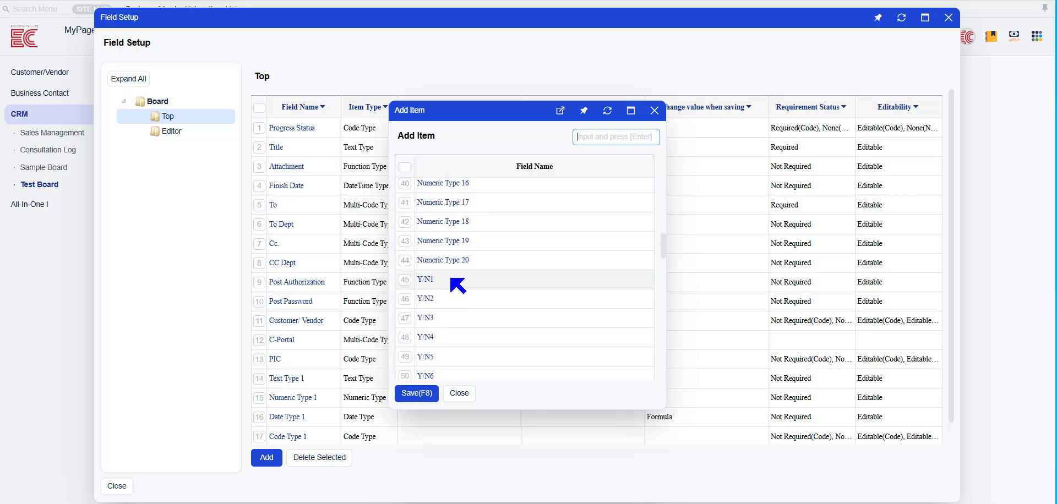
scroll(457, 285, "down", 2)
scroll(452, 281, "down", 10)
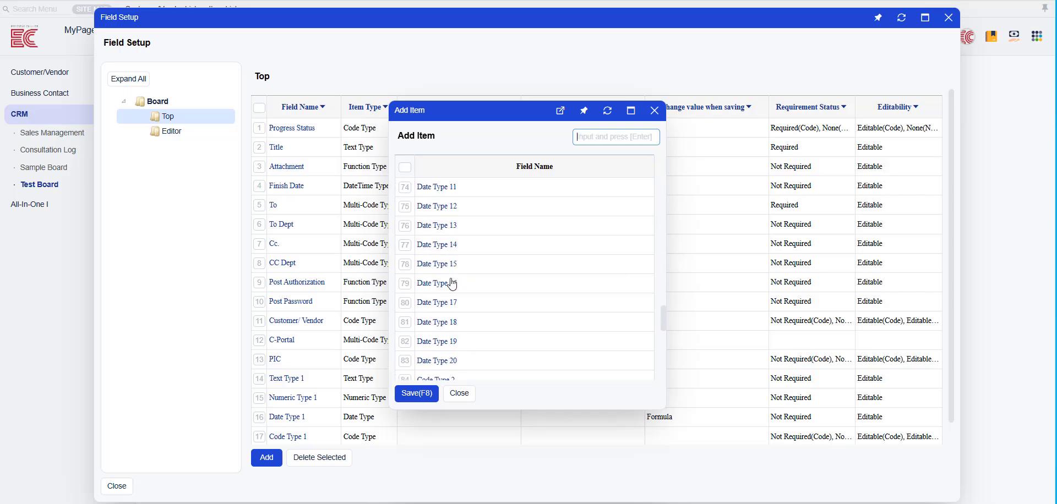
scroll(451, 283, "down", 6)
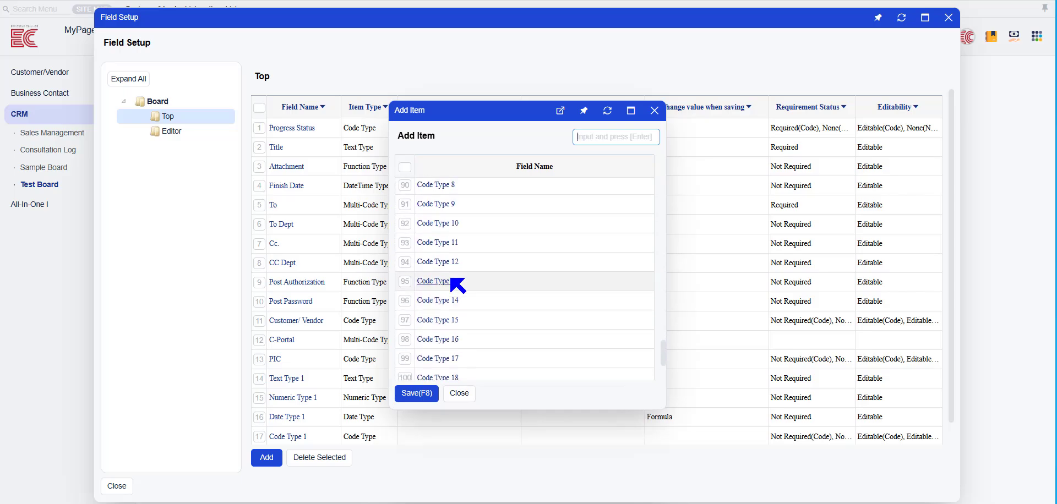
scroll(452, 286, "down", 2)
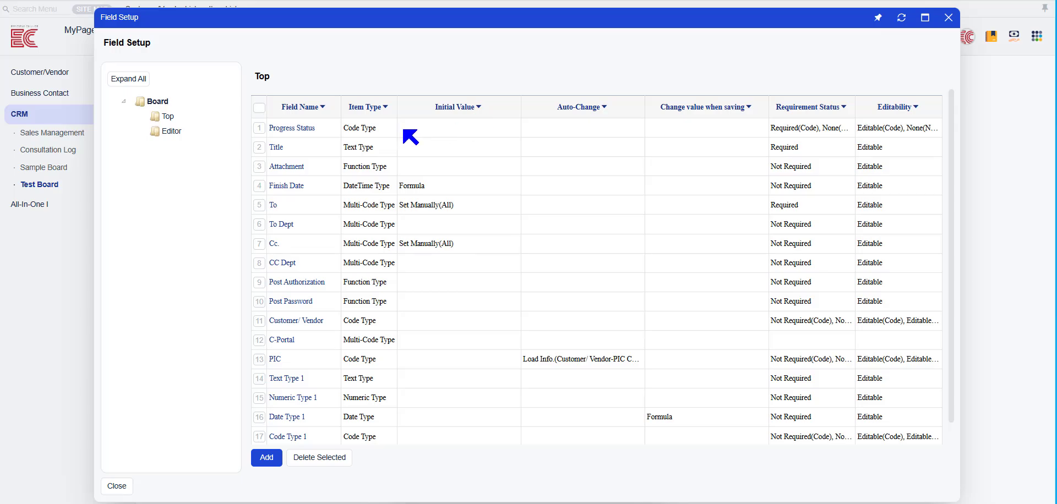
- Add a progress status with code 002 and name New to the Progress Status field and save it
left_click(287, 131)
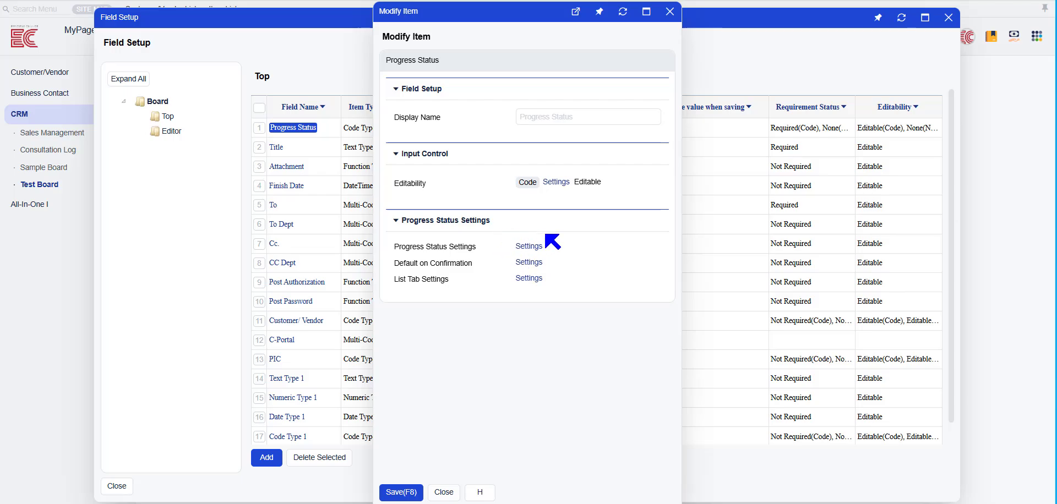
left_click(528, 247)
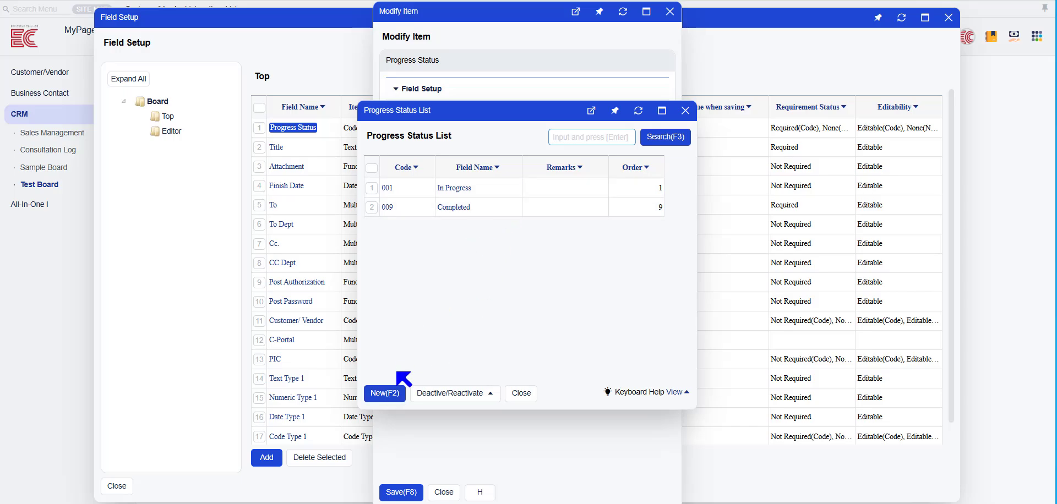
left_click(392, 392)
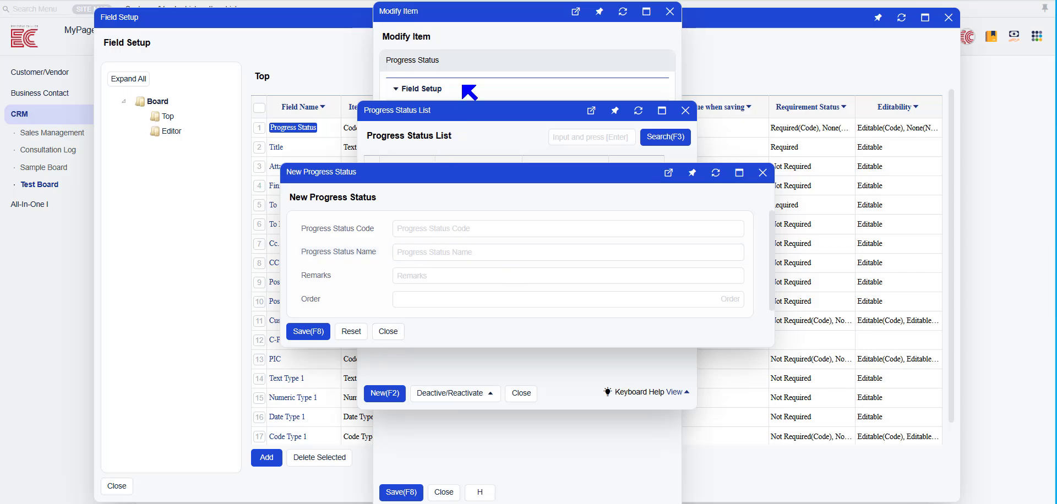
left_click(569, 228)
type("002")
key("Tab")
type("New")
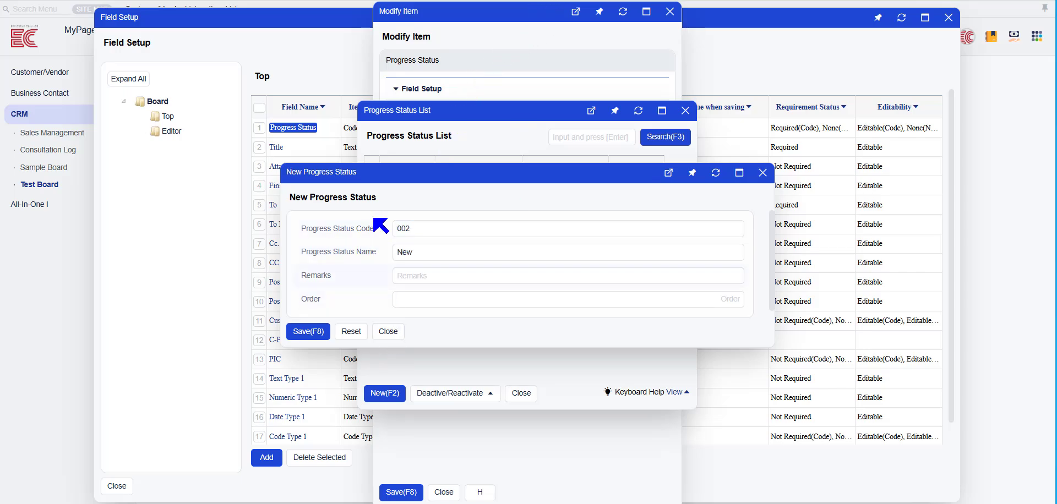
left_click(320, 328)
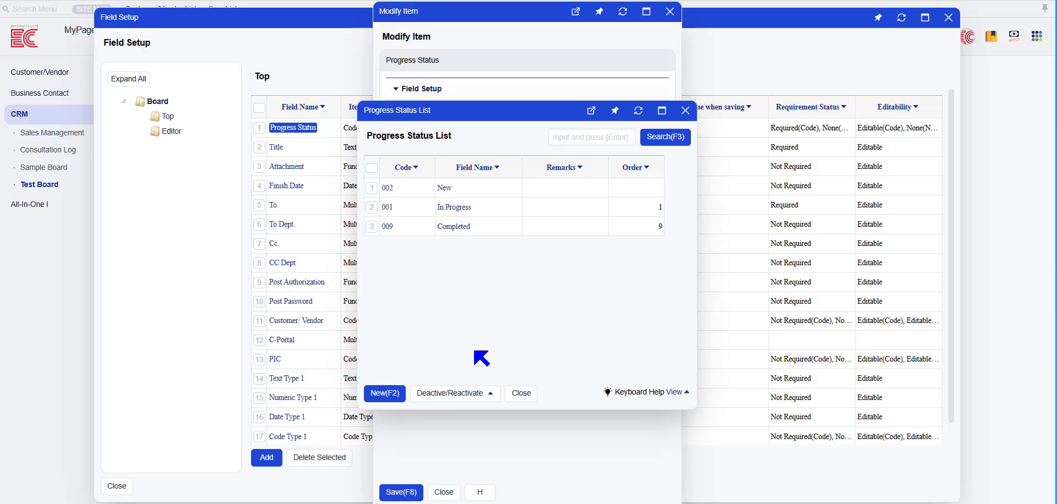
left_click(520, 393)
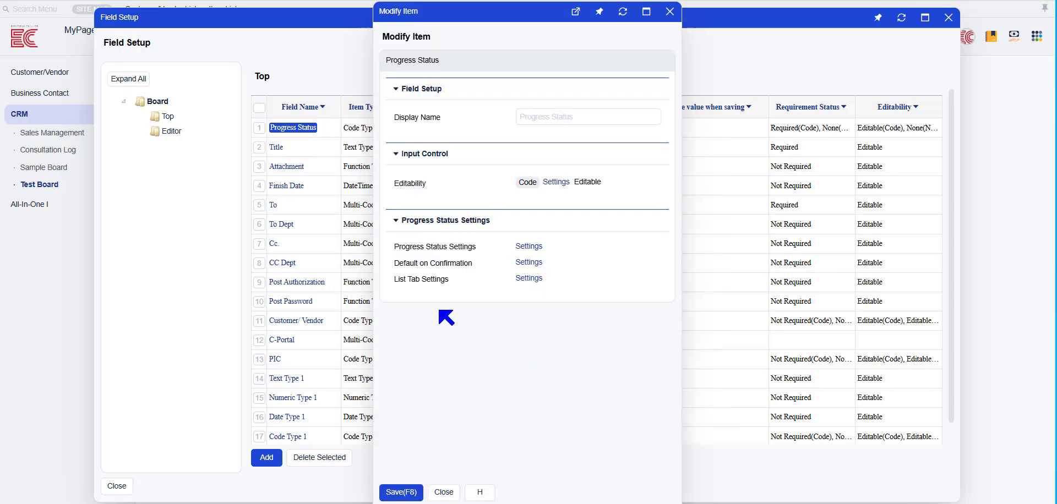
- Set the Default on Confirmation status to New and save it
left_click(525, 270)
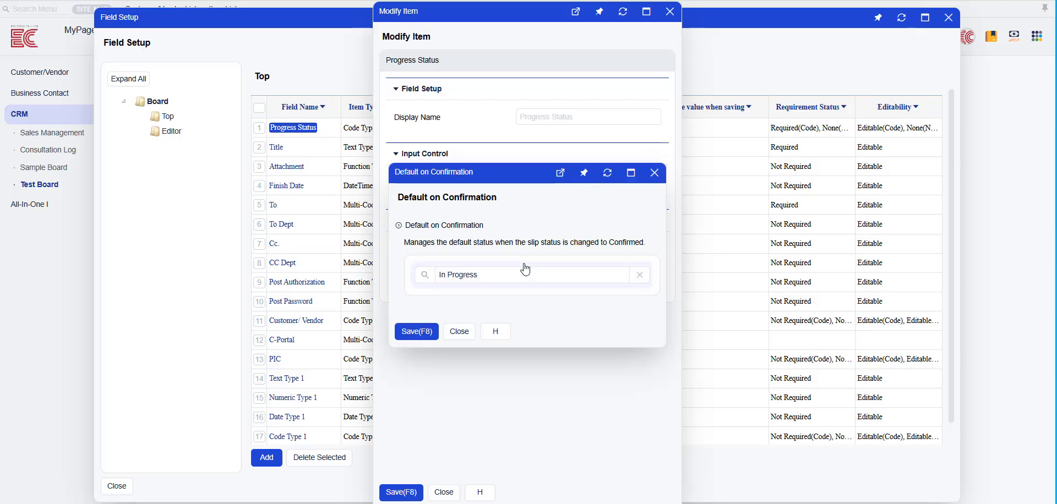
left_click(425, 275)
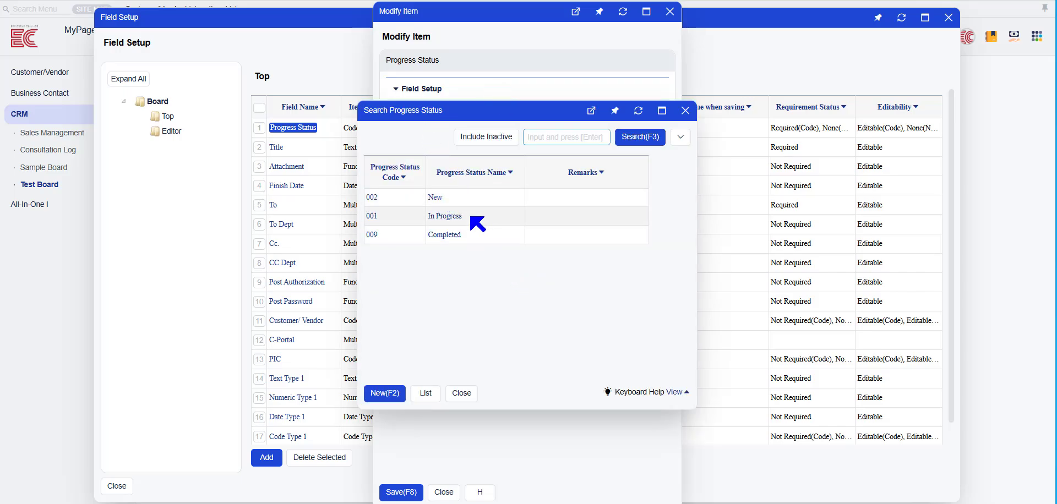
left_click(436, 198)
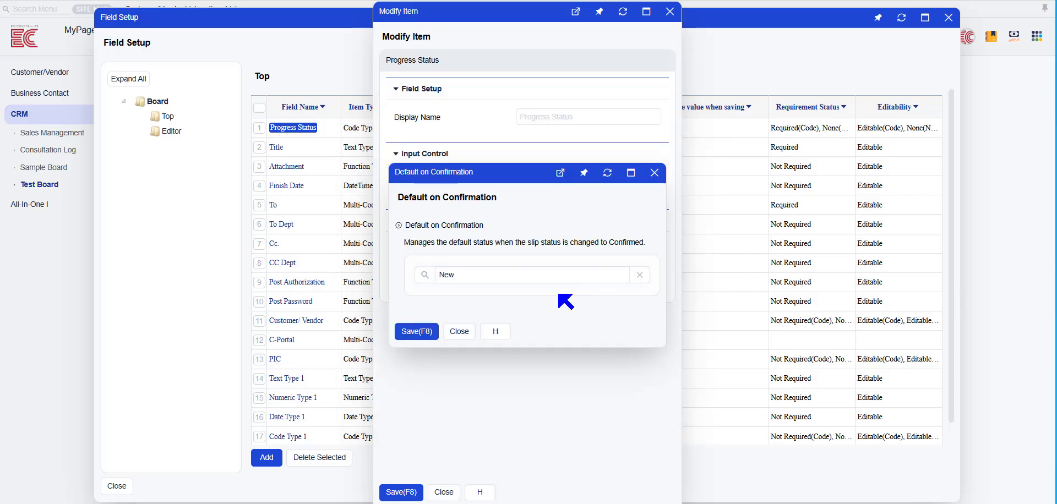
left_click(415, 331)
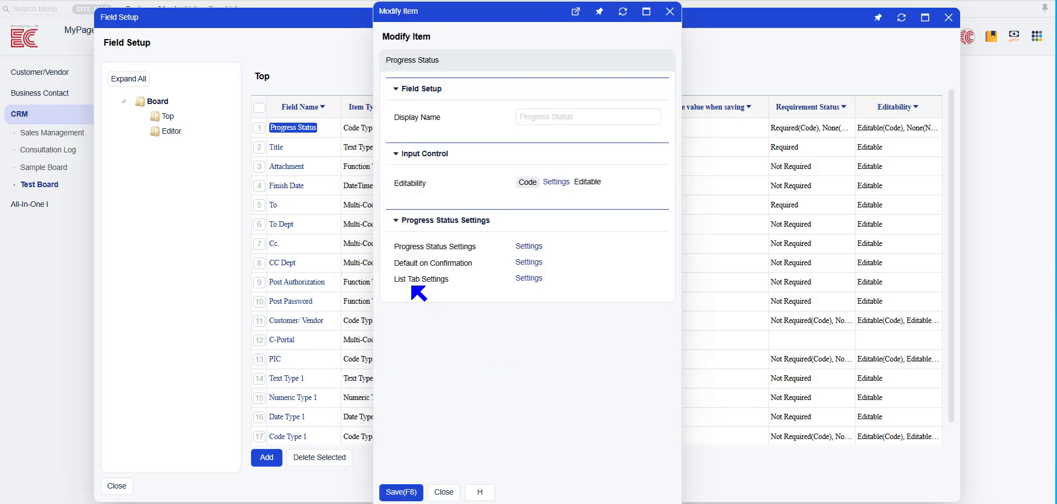
- Move the New list tab ahead of In Progress and save the tab order and the Progress Status field
left_click(528, 279)
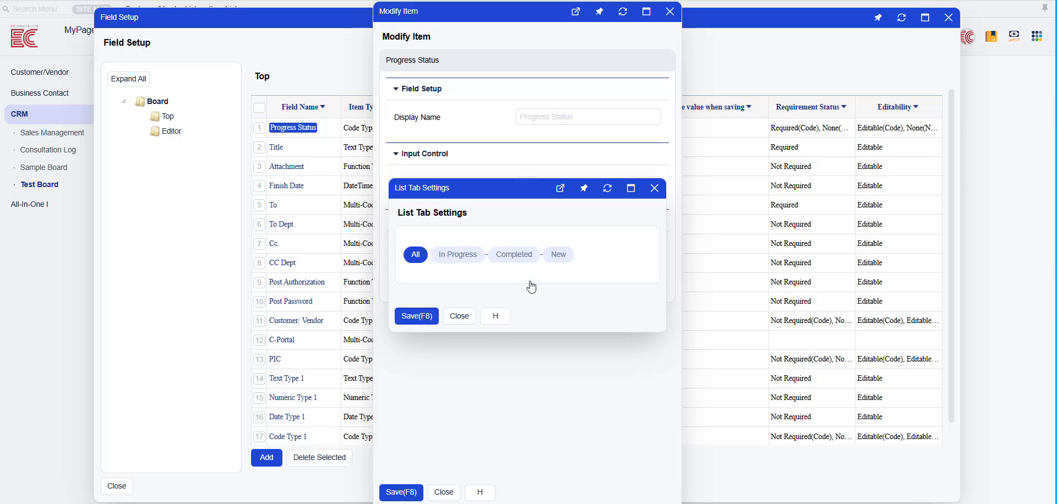
left_click_drag(552, 258, 541, 281)
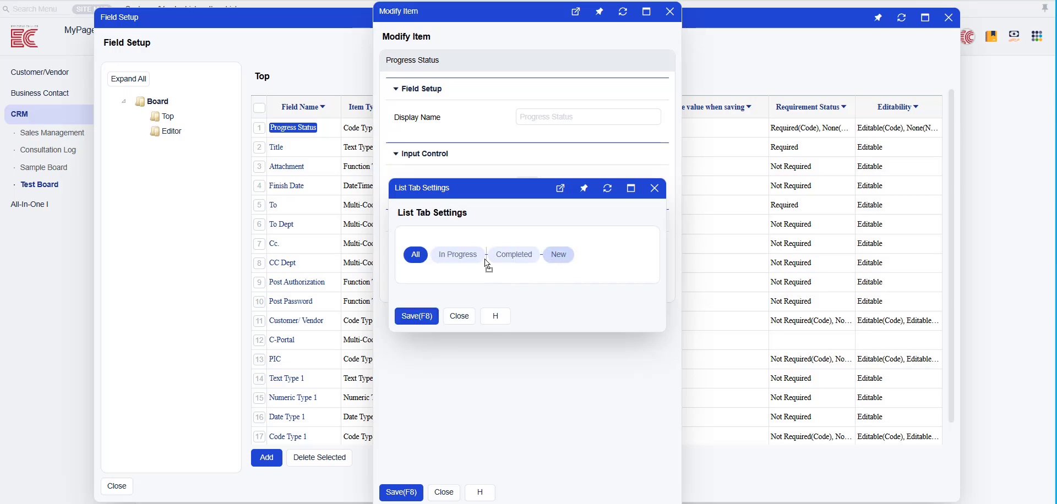
left_click_drag(434, 263, 435, 262)
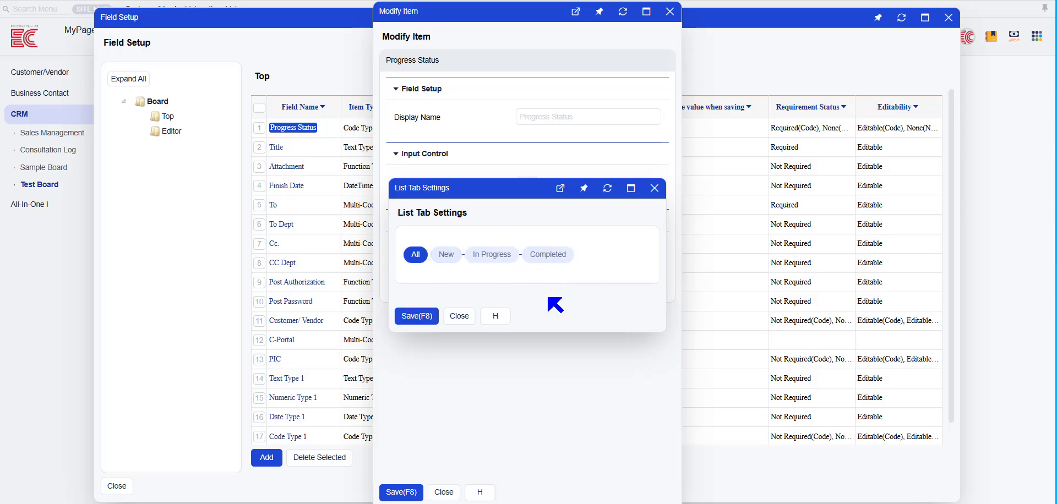
left_click(452, 265)
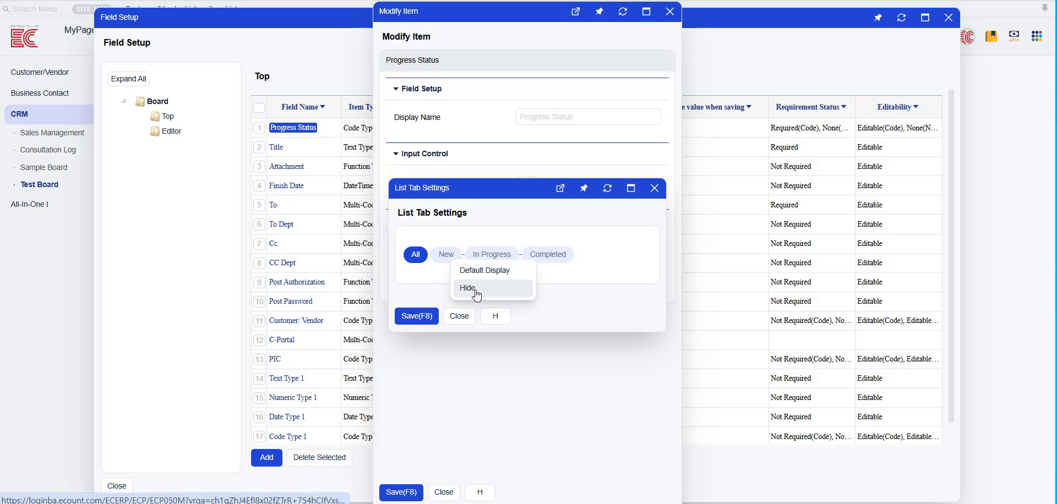
left_click(421, 319)
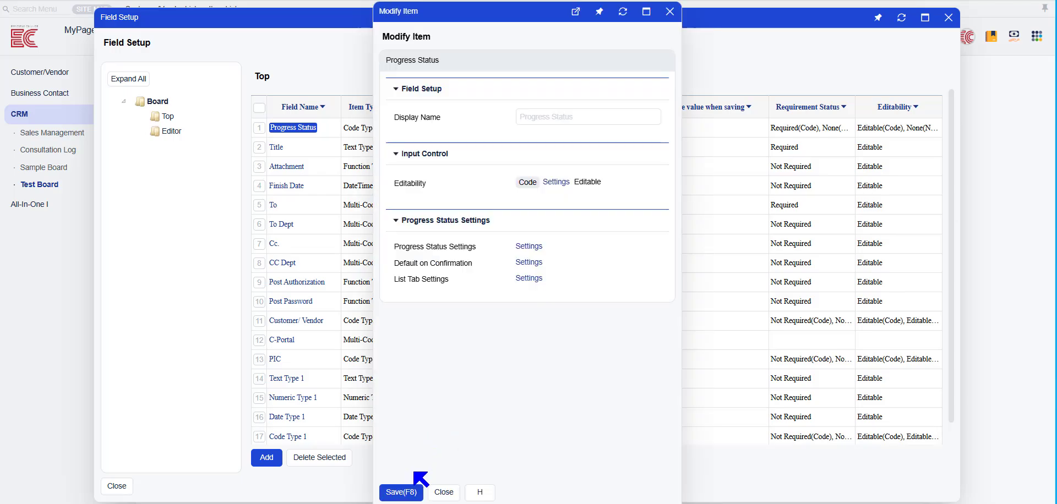
left_click(406, 492)
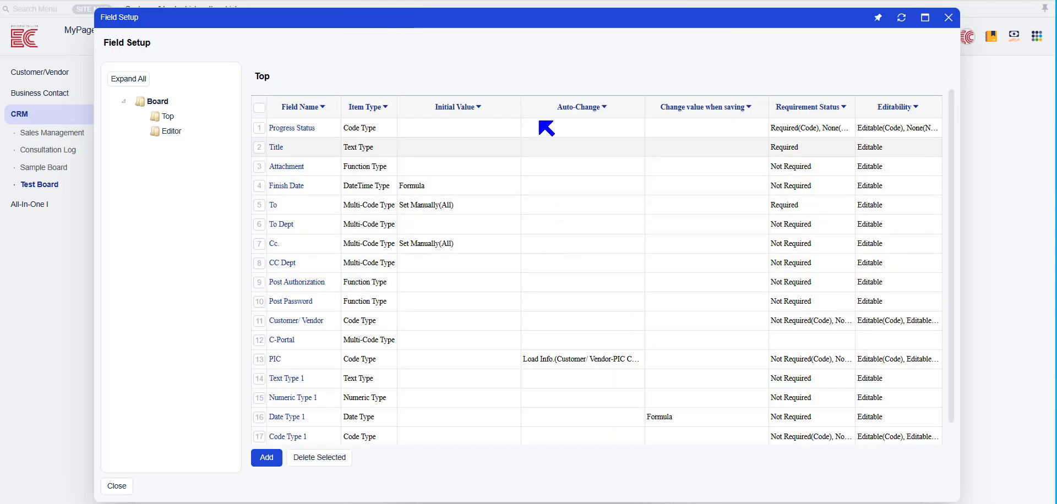
- Review the settings of the Title and Finish Date fields without changing them
left_click(540, 2)
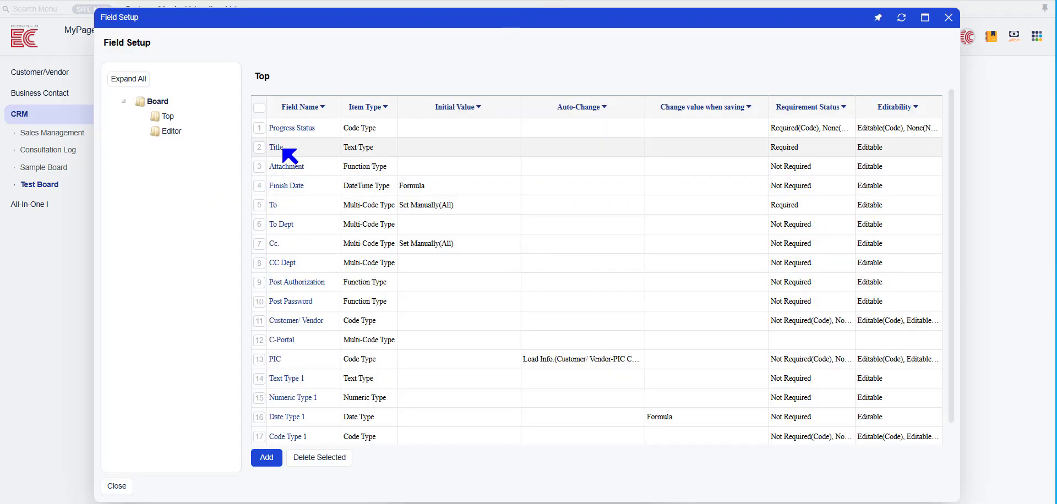
left_click(309, 155)
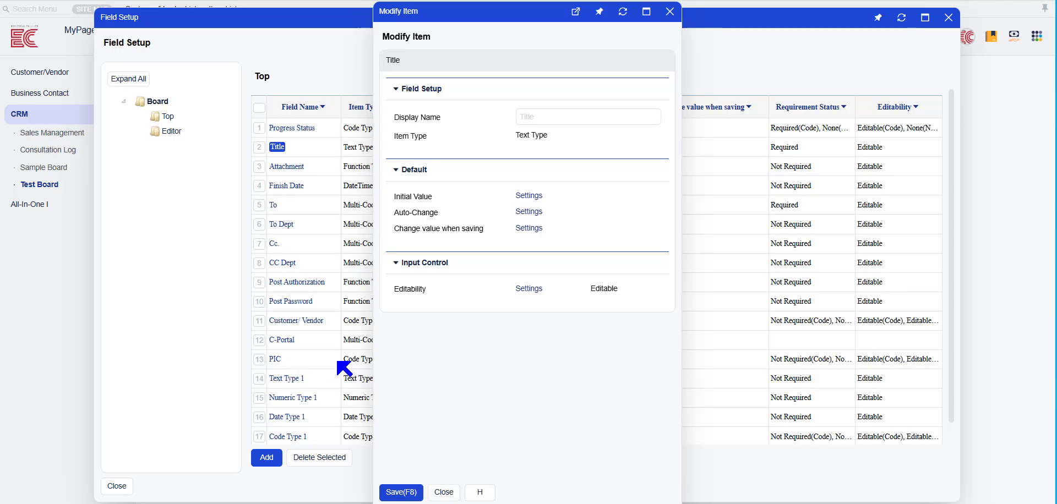
left_click(670, 12)
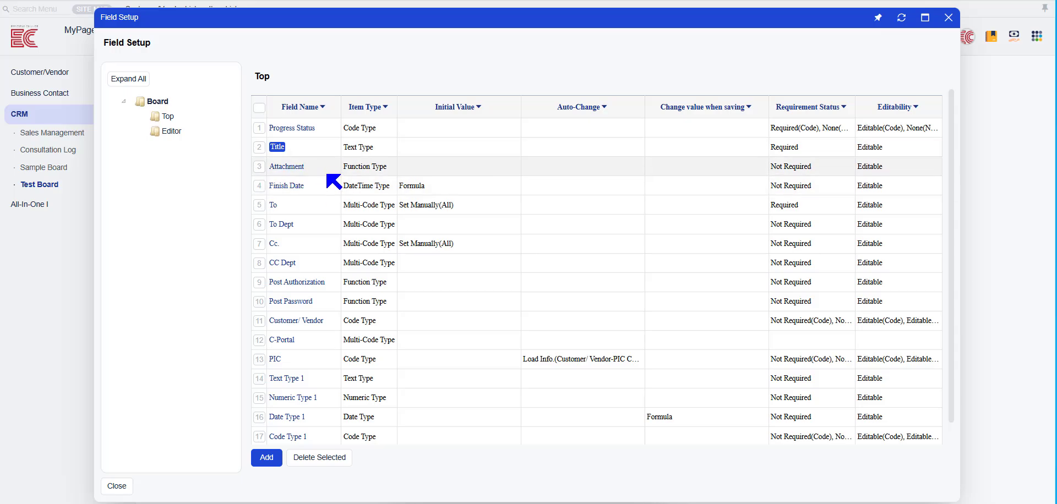
left_click(283, 187)
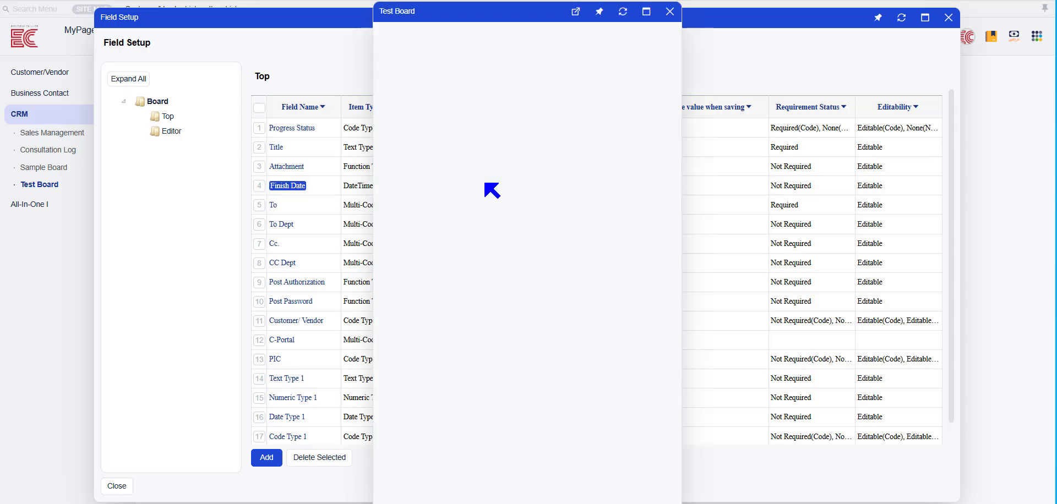
left_click(670, 11)
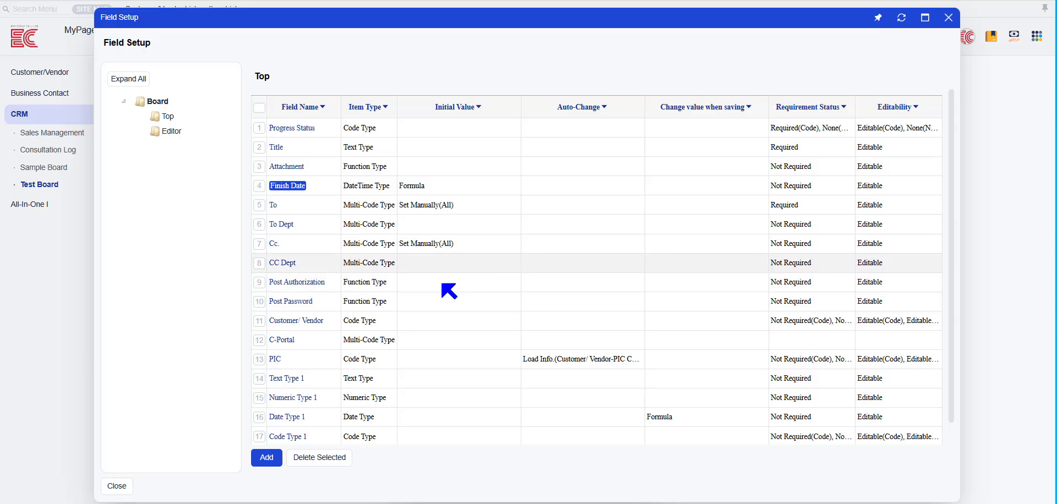
- Set the Post Authorization field's initial value to Set Manually with Modify/Delete enabled for To, and save it
left_click(303, 283)
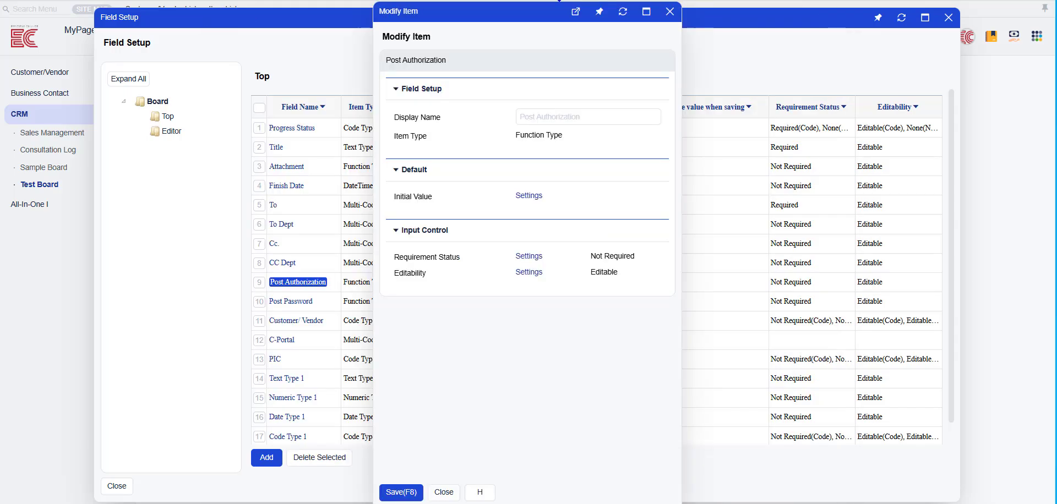
left_click(528, 196)
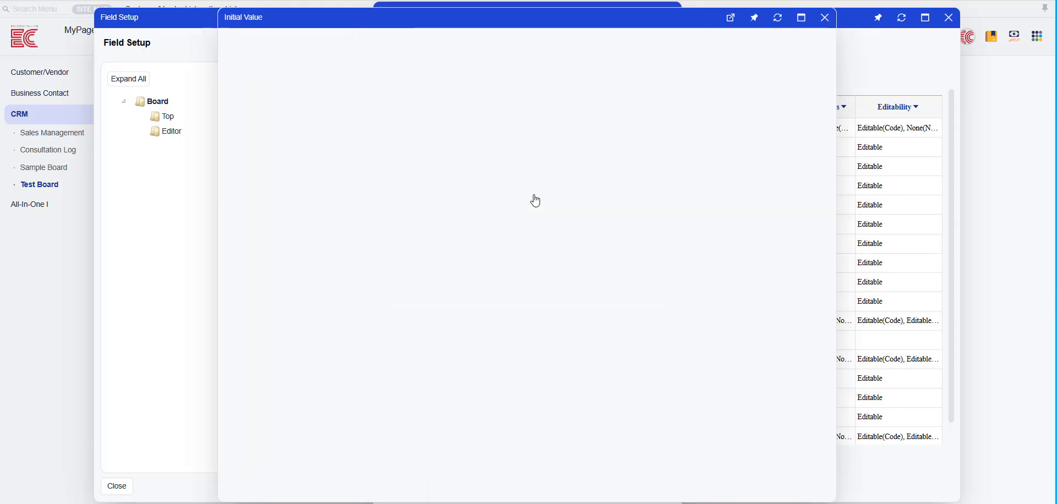
left_click(311, 141)
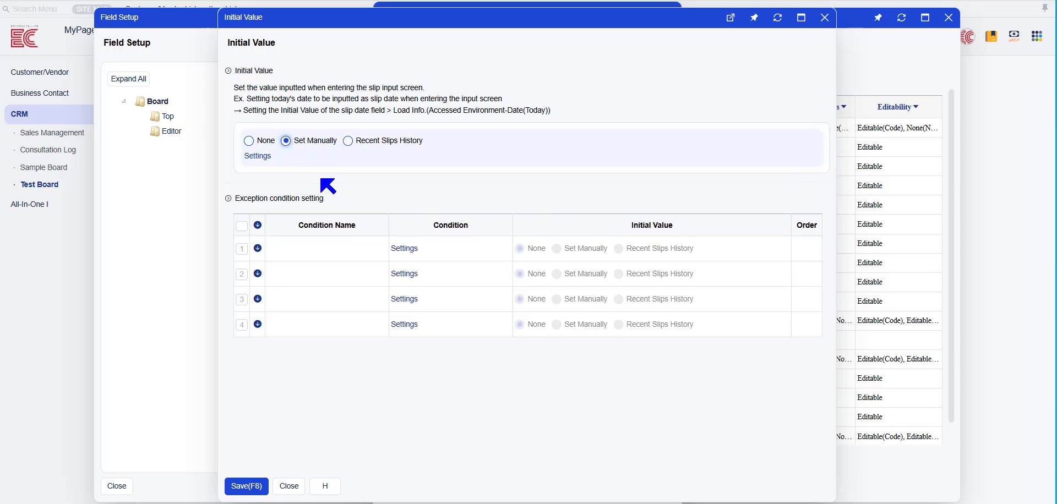
left_click(258, 157)
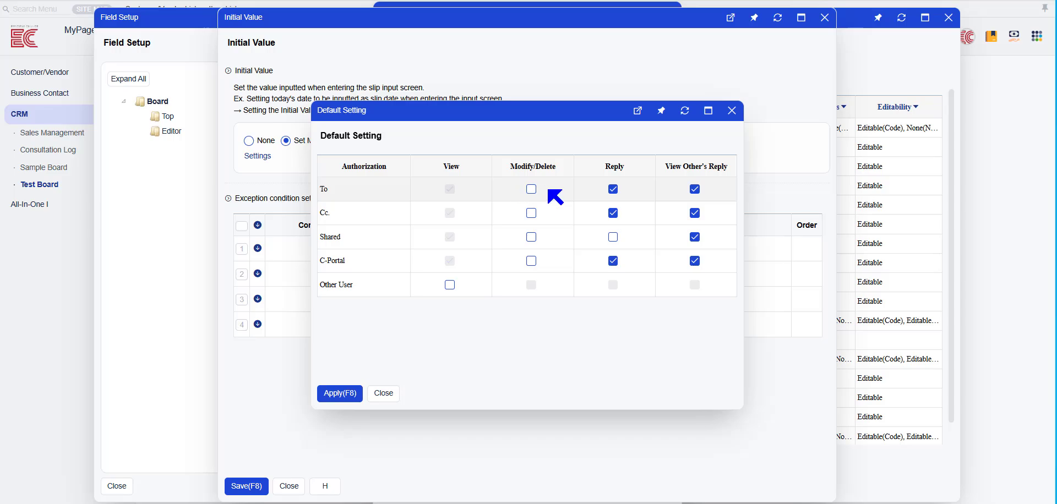
left_click(531, 190)
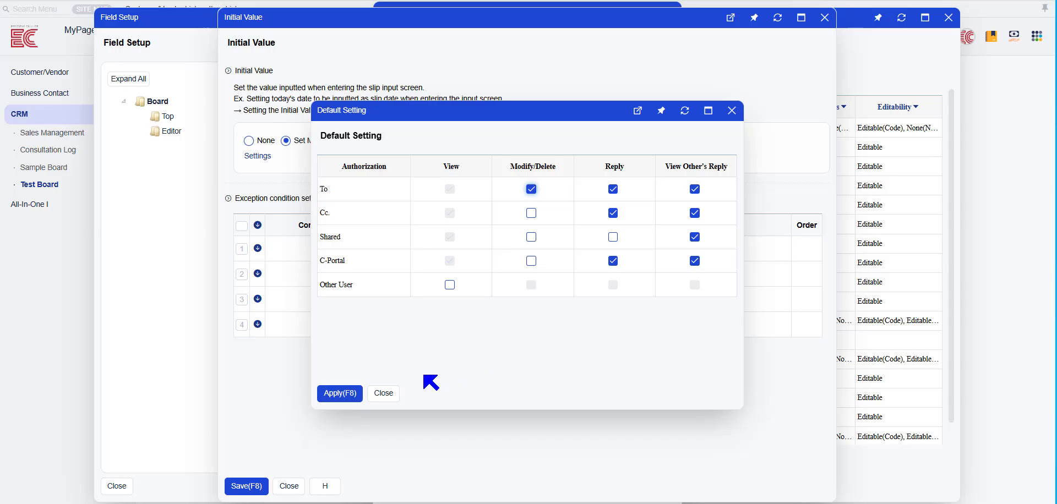
left_click(339, 394)
left_click(248, 485)
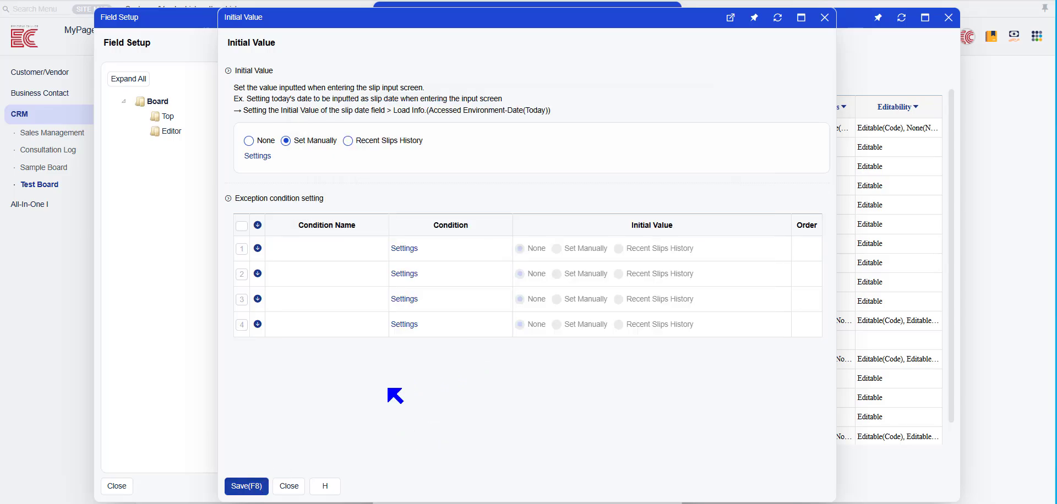
left_click(670, 12)
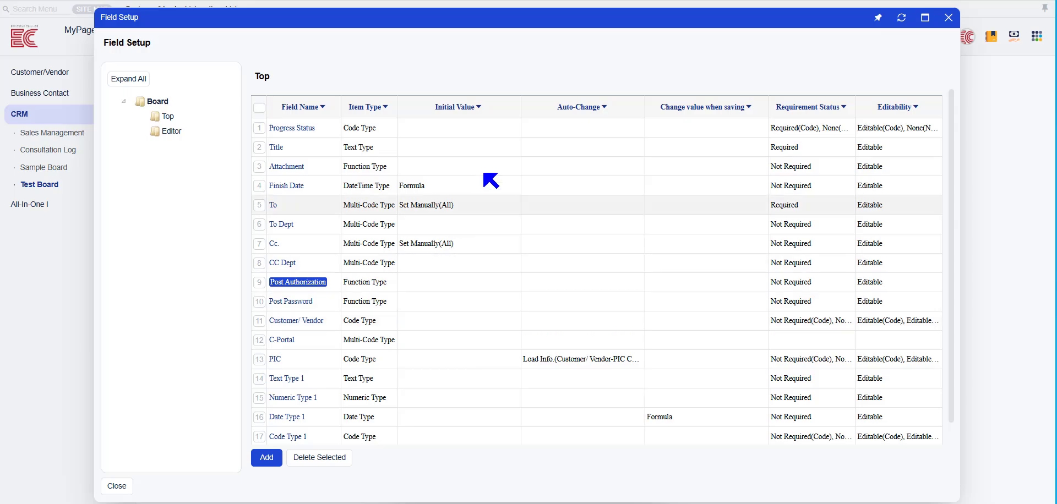
- Review the PIC field's Auto-Change source and the available Load Info. options, and save the field without changing them
scroll(419, 333, "down", 1)
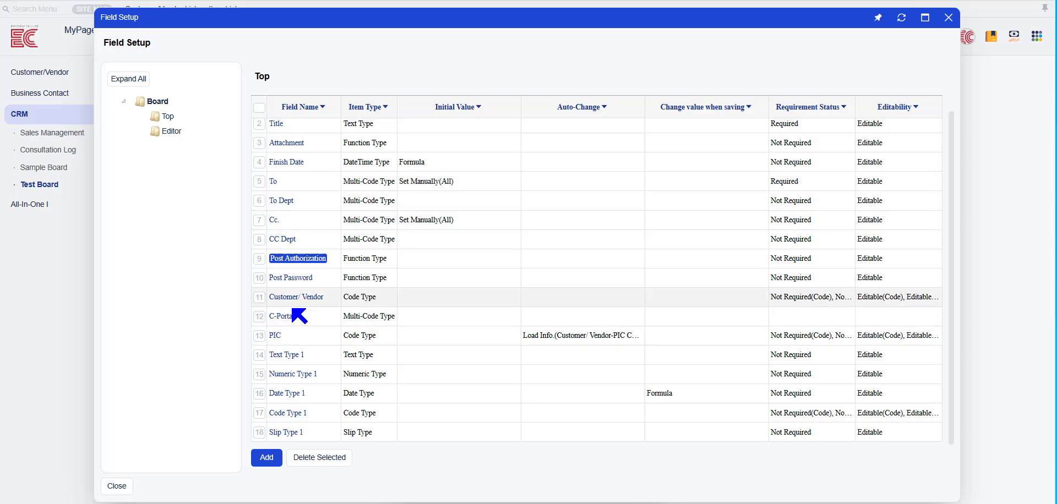
left_click(307, 331)
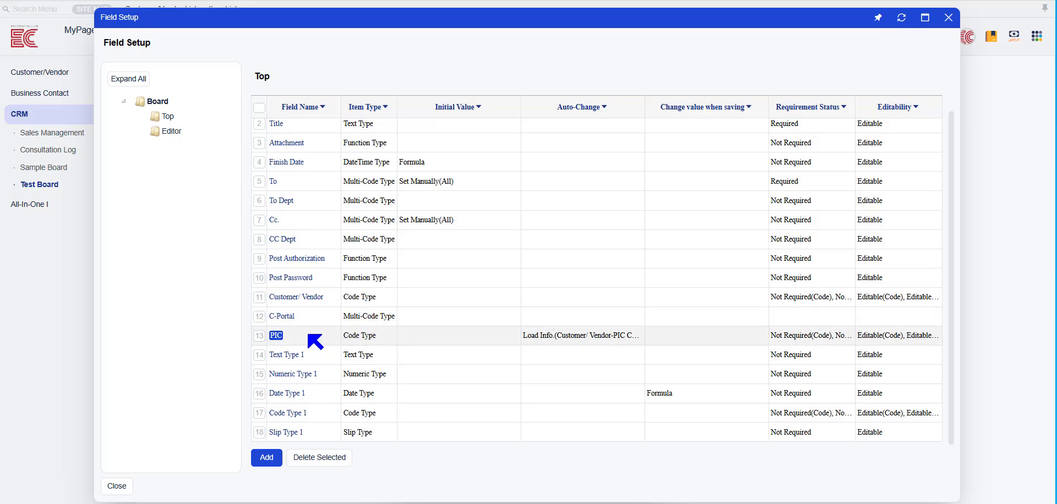
left_click(276, 335)
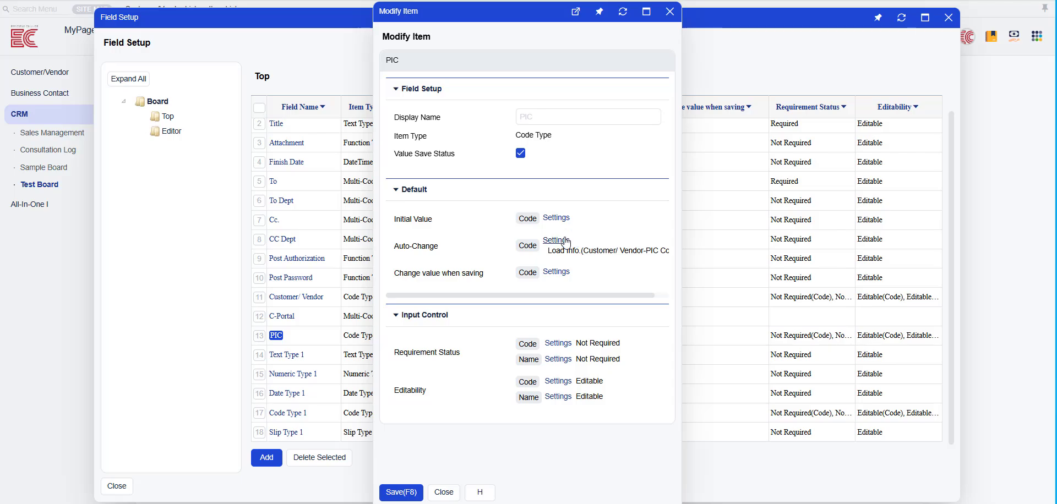
left_click(620, 244)
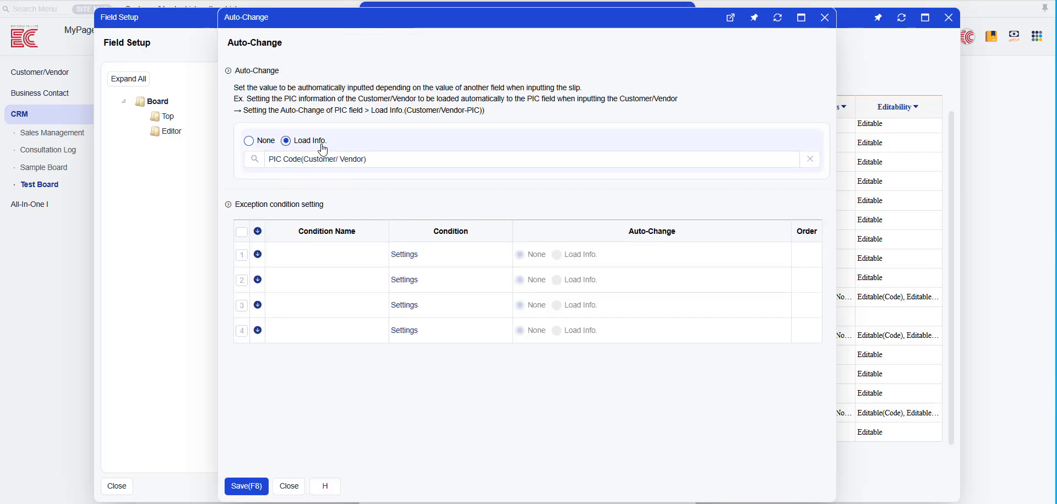
left_click(256, 160)
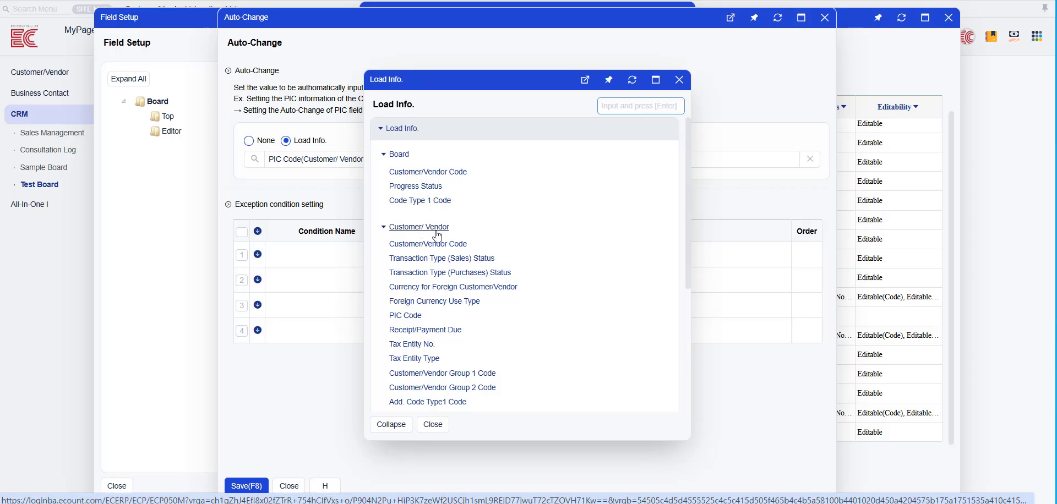
left_click(433, 424)
left_click(292, 486)
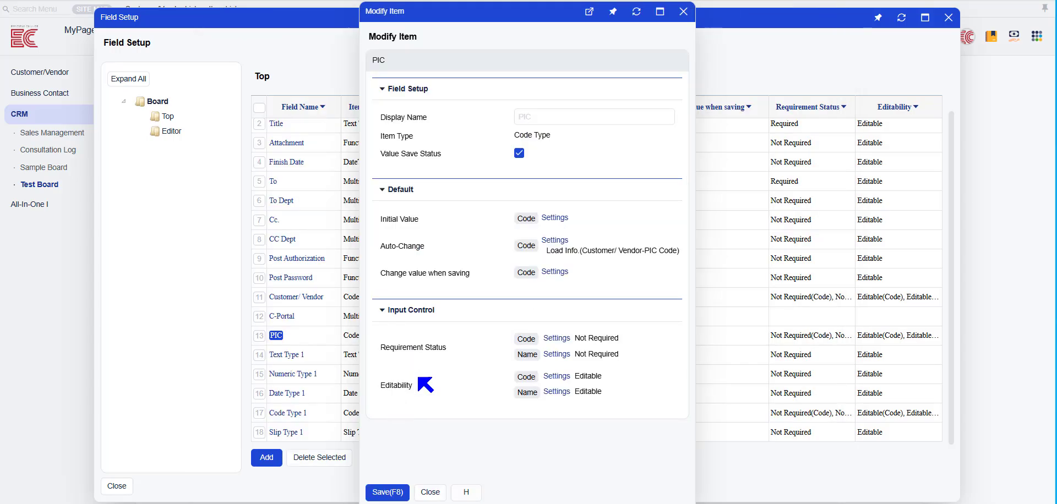
left_click(387, 492)
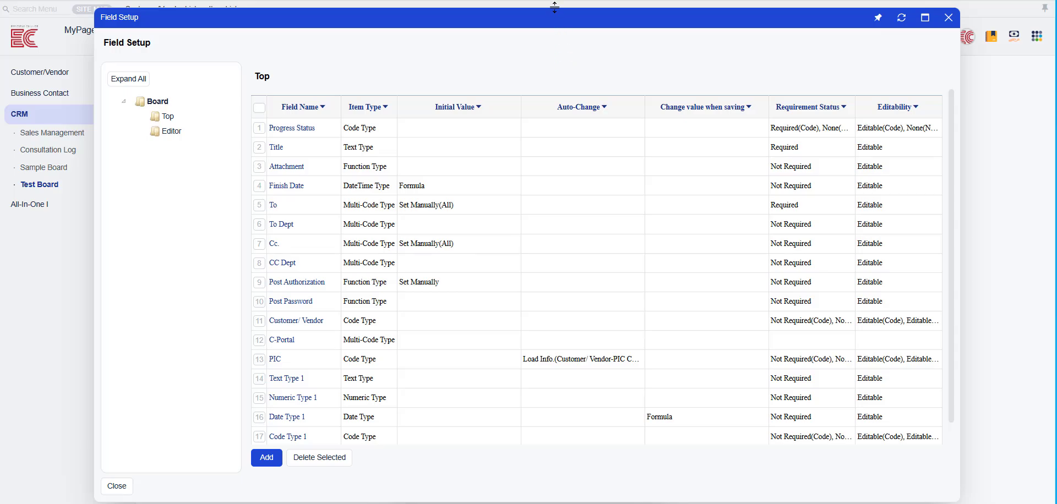
- Close the field setup and fill in 1st Street as the Customer/Vendor of the new Test Board post
left_click(948, 17)
left_click(413, 304)
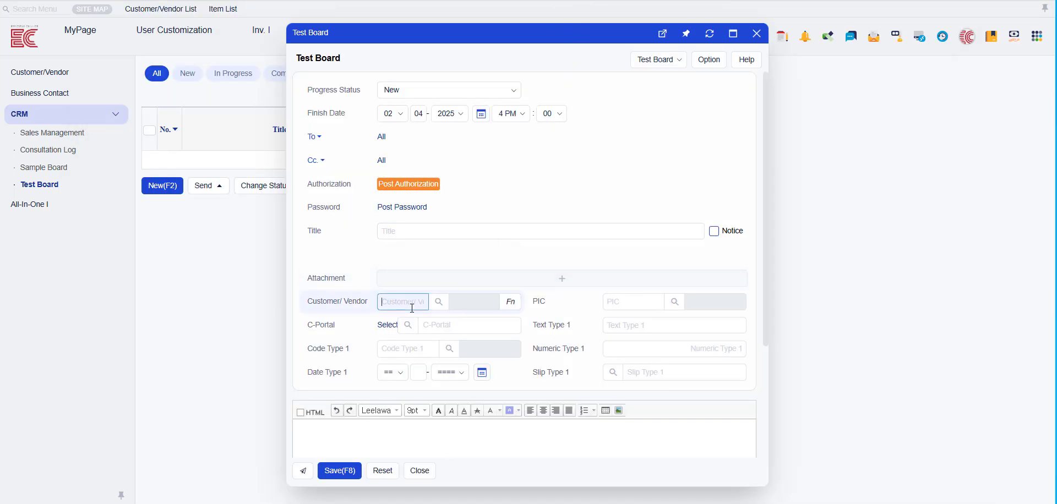
key("BackSpace")
key("BackSpace")
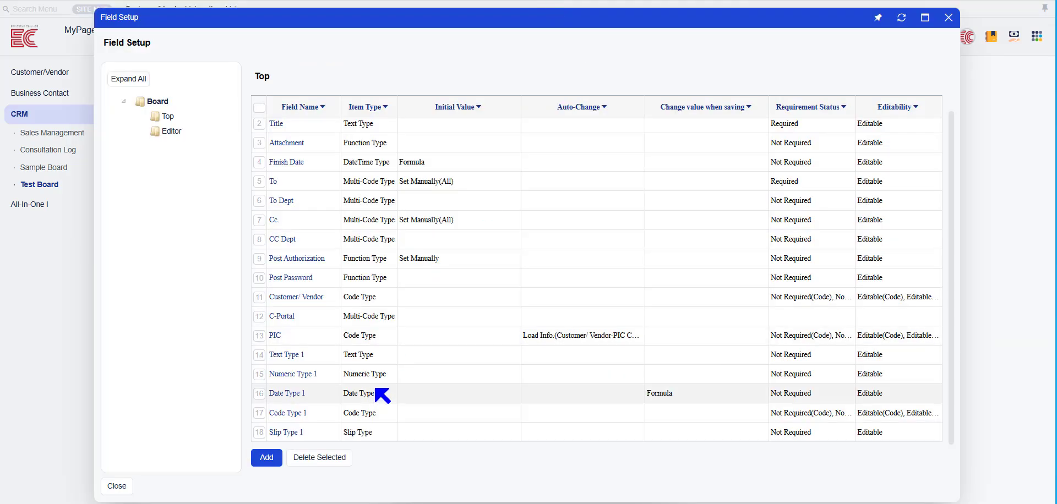
- Review the settings of the Text Type 1 and Numeric Type 1 fields
left_click(287, 355)
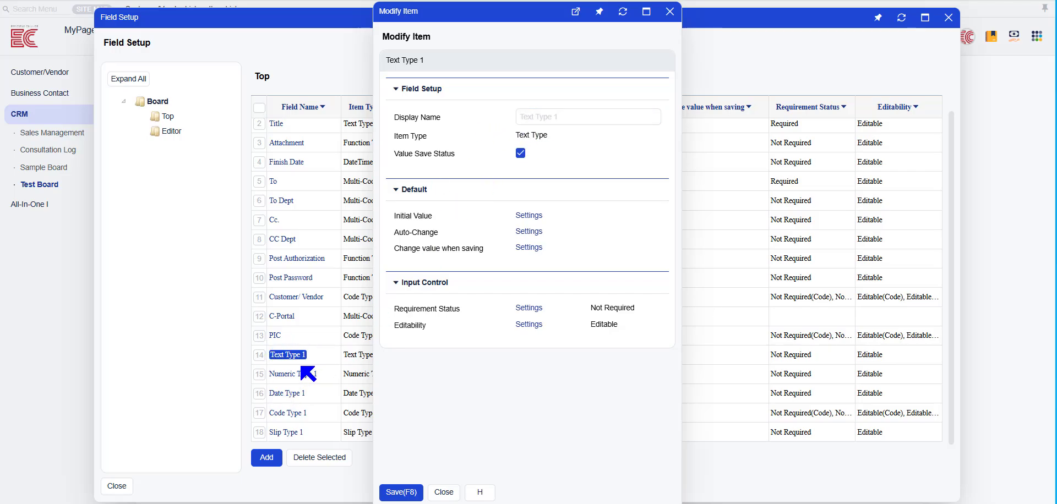
left_click(669, 11)
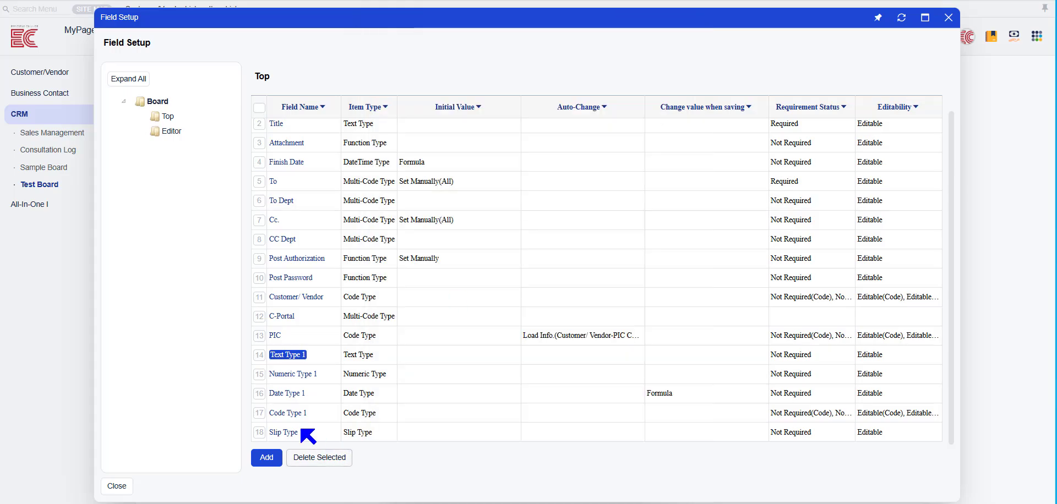
left_click(294, 374)
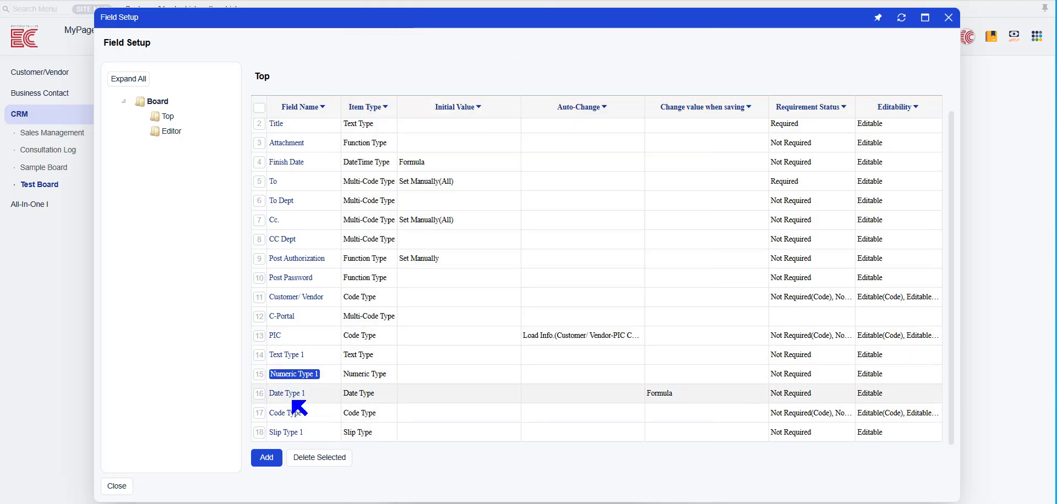
- Examine the Date Type 1 field's formula for changing its value when saving, including its target field and Before/After options
left_click(287, 393)
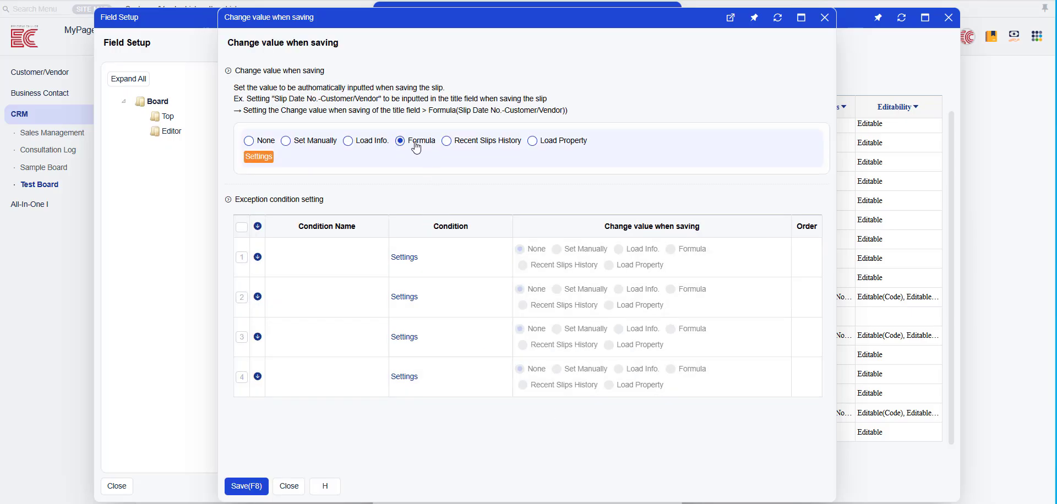
left_click(258, 156)
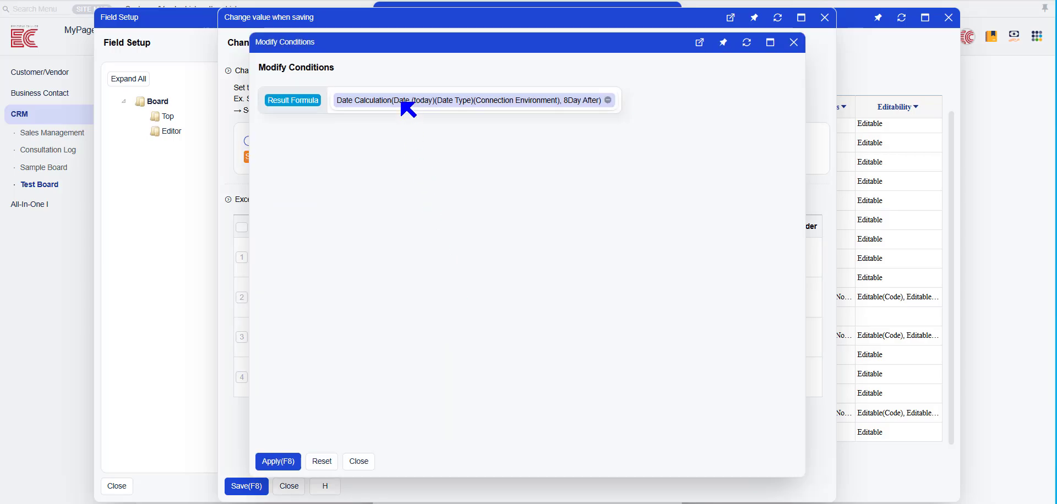
left_click(403, 103)
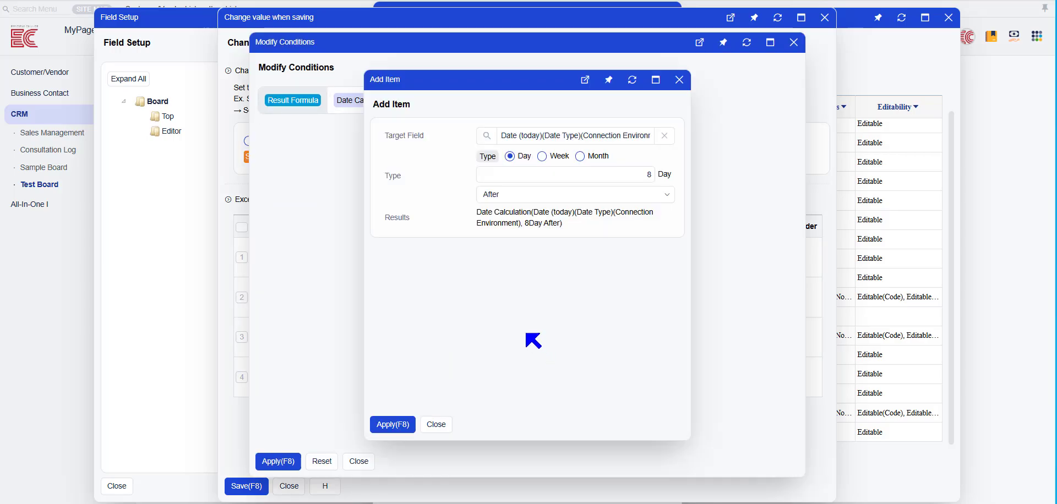
left_click(483, 140)
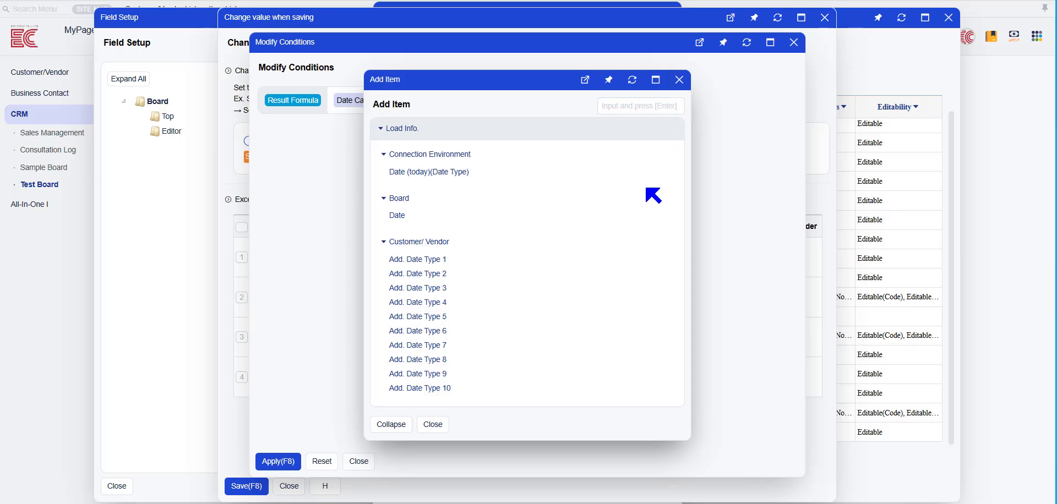
left_click(678, 80)
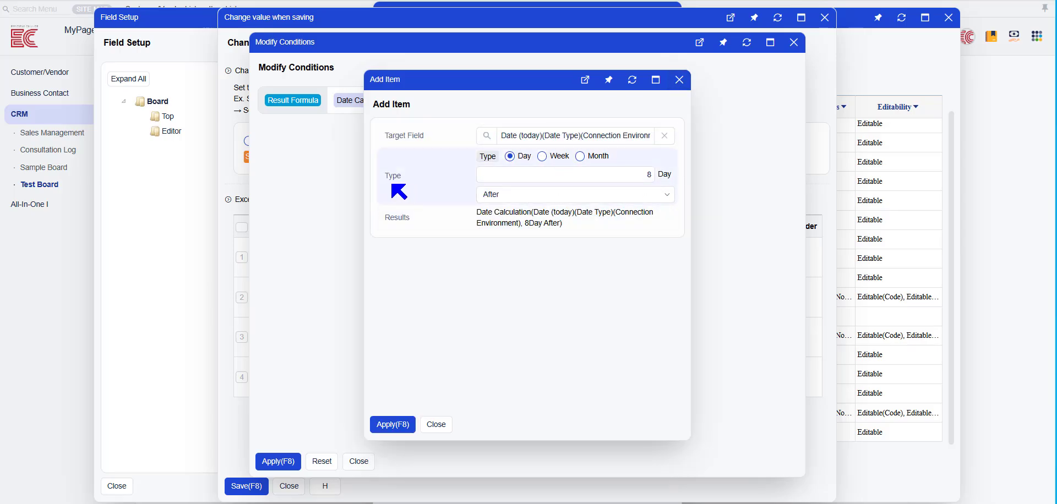
left_click(585, 196)
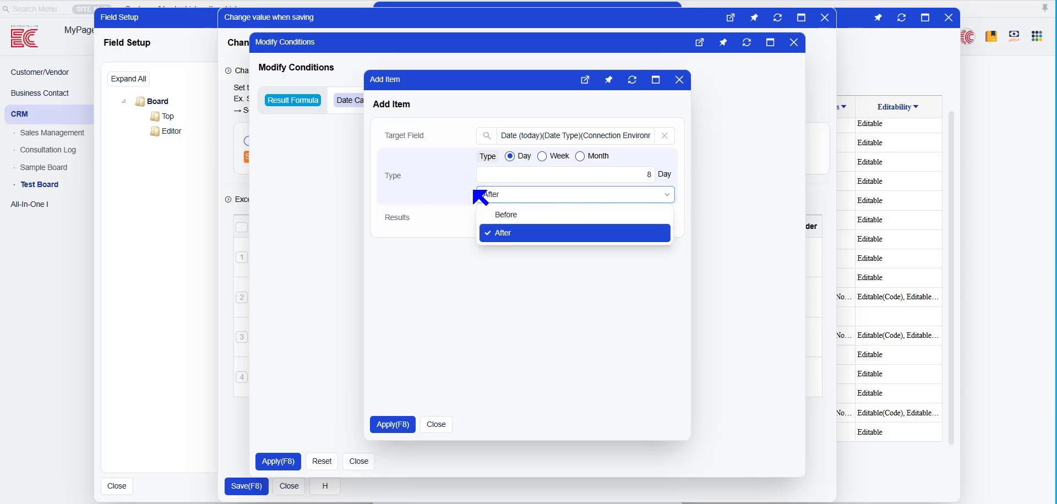
left_click(450, 184)
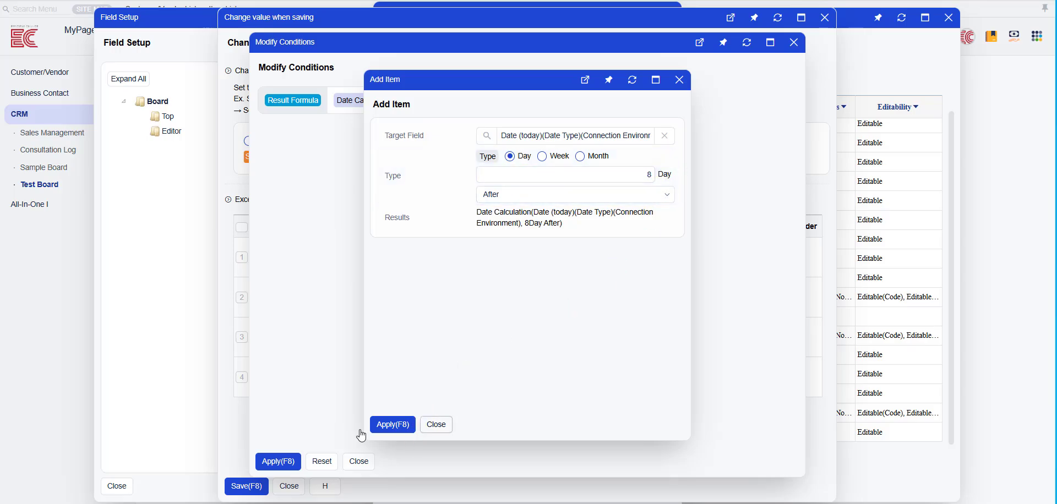
left_click(434, 426)
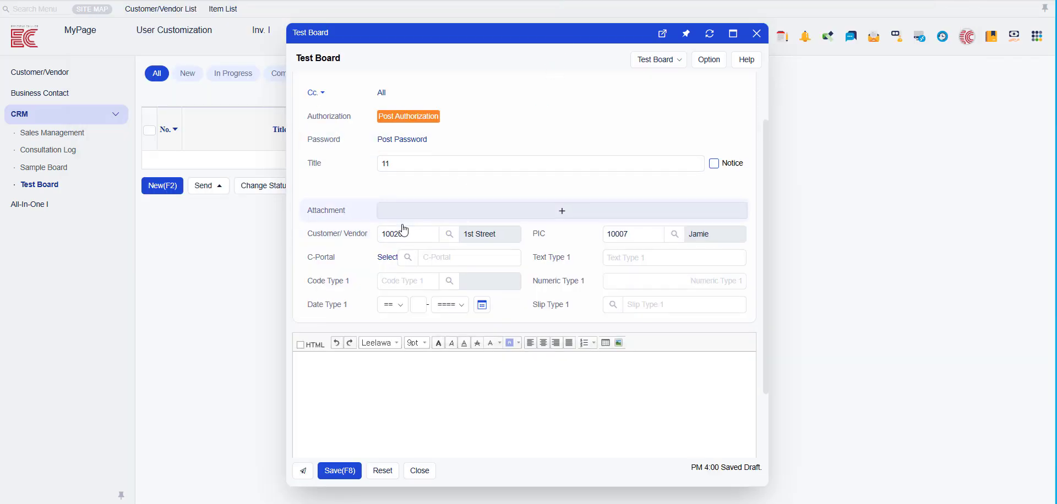
- Save the Test Board post titled 11 and reopen it for editing
scroll(404, 230, "up", 2)
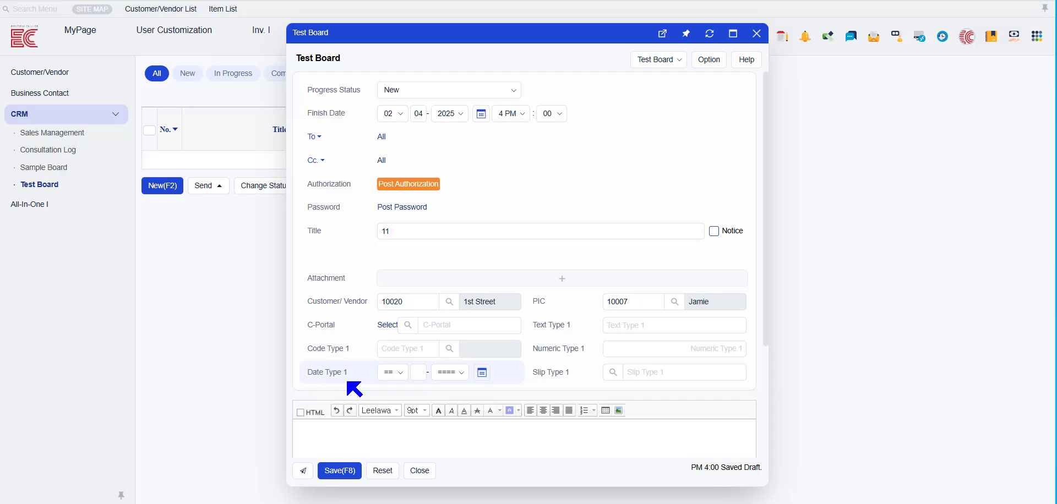
left_click(340, 470)
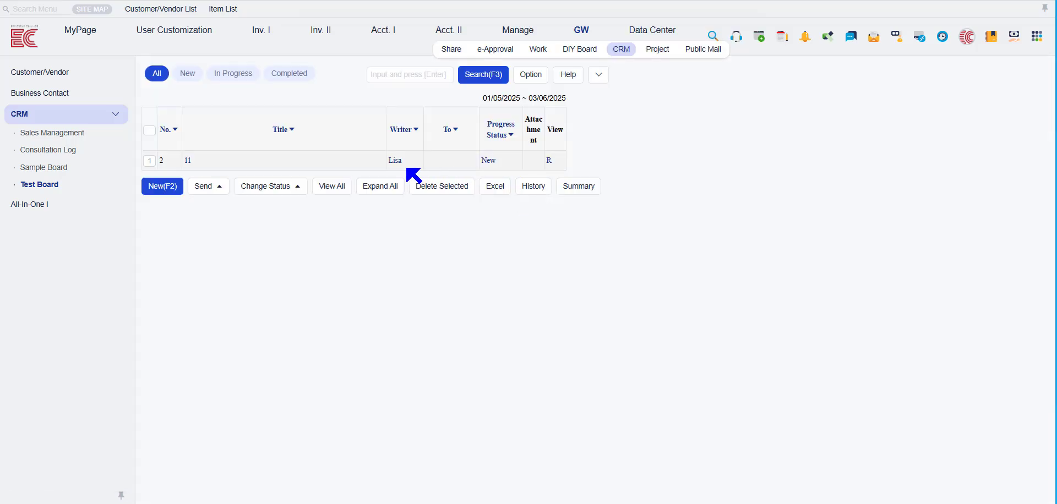
double_click(188, 160)
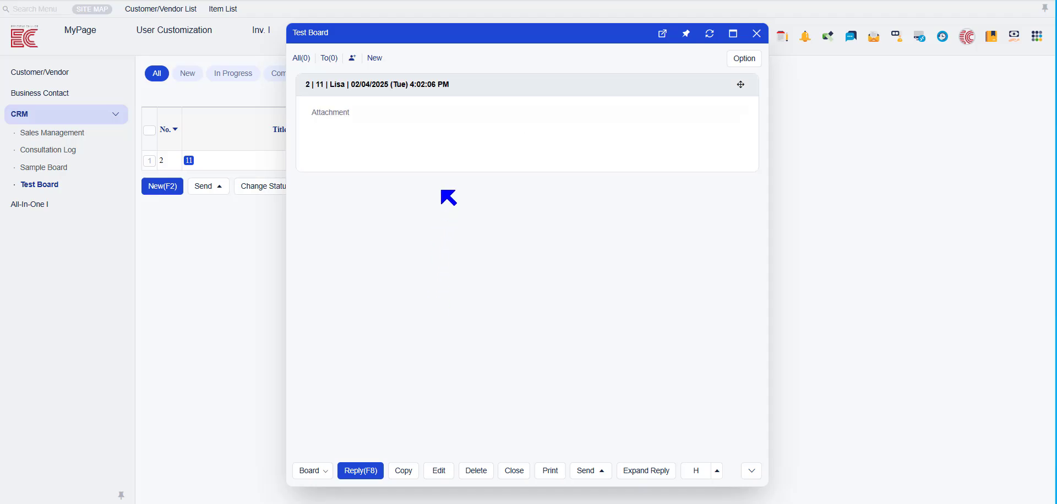
left_click(435, 475)
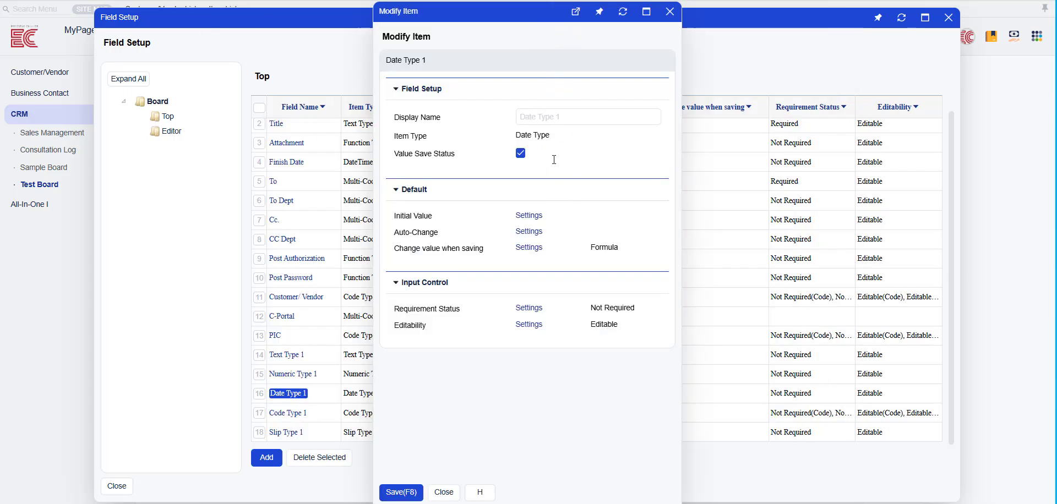
- Set the Date Type 1 field's initial value to Load Info. with Date (today)(Date Type)(Connection Environment) and save it
left_click(528, 216)
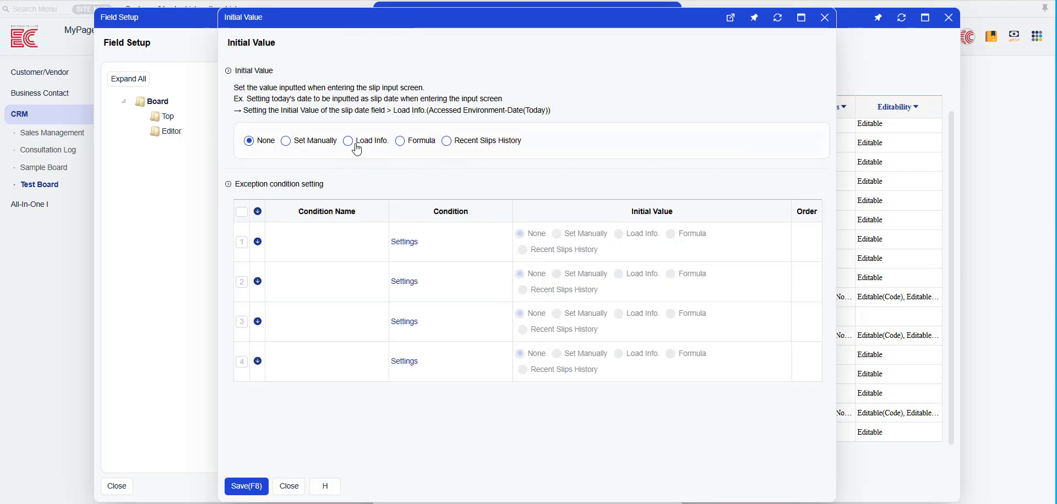
left_click(355, 144)
left_click(309, 160)
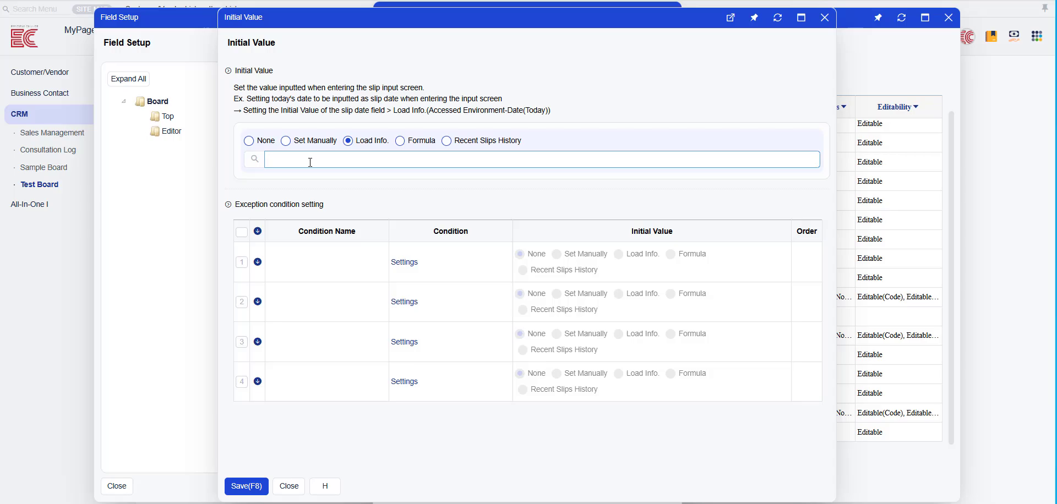
double_click(310, 163)
left_click(430, 173)
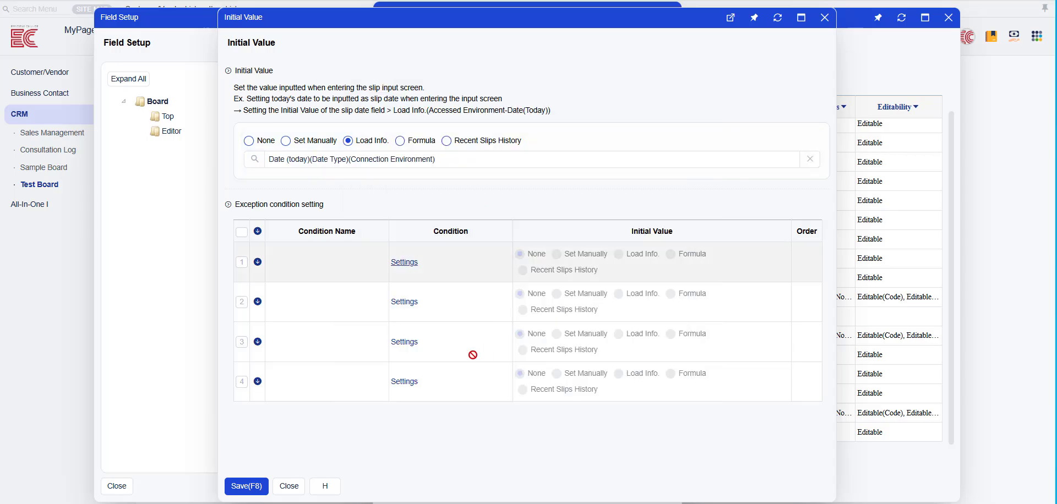
left_click(246, 486)
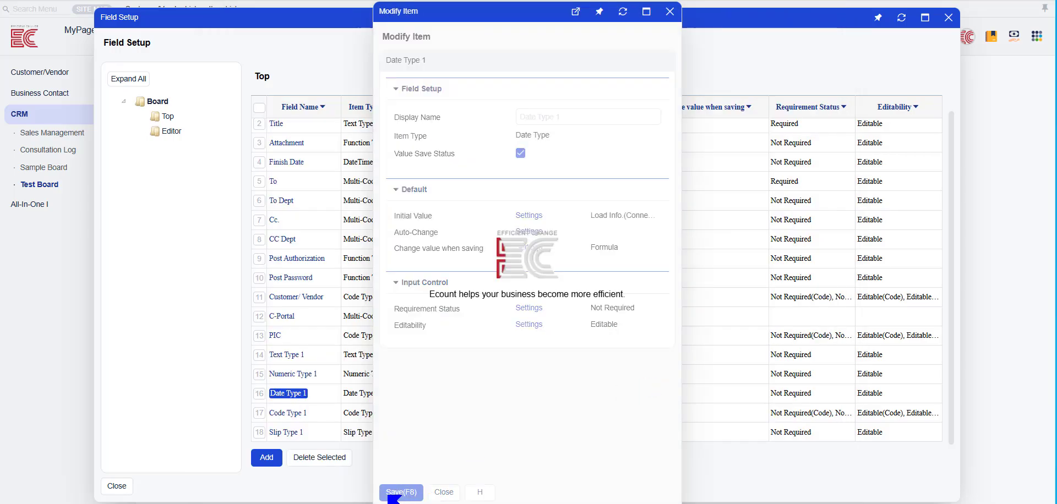
- Close the Date Type 1 settings and start a new Test Board post
left_click(462, 493)
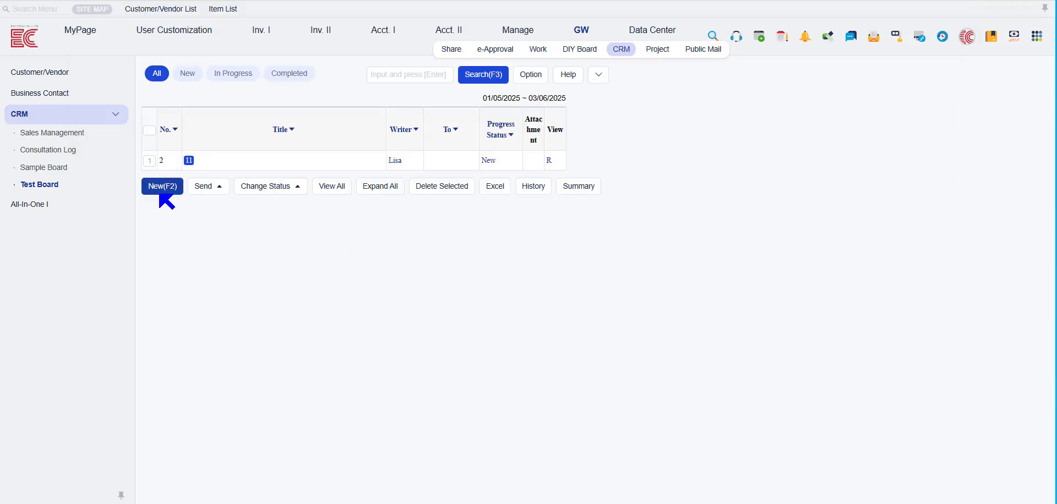
left_click(161, 188)
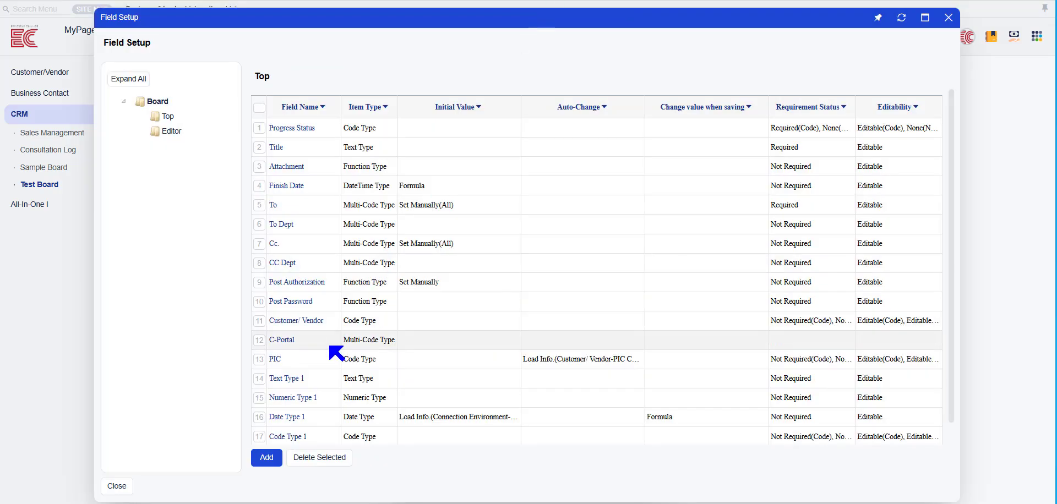
- Open the Code Type 1 field's settings and its list of available code types
scroll(330, 374, "down", 1)
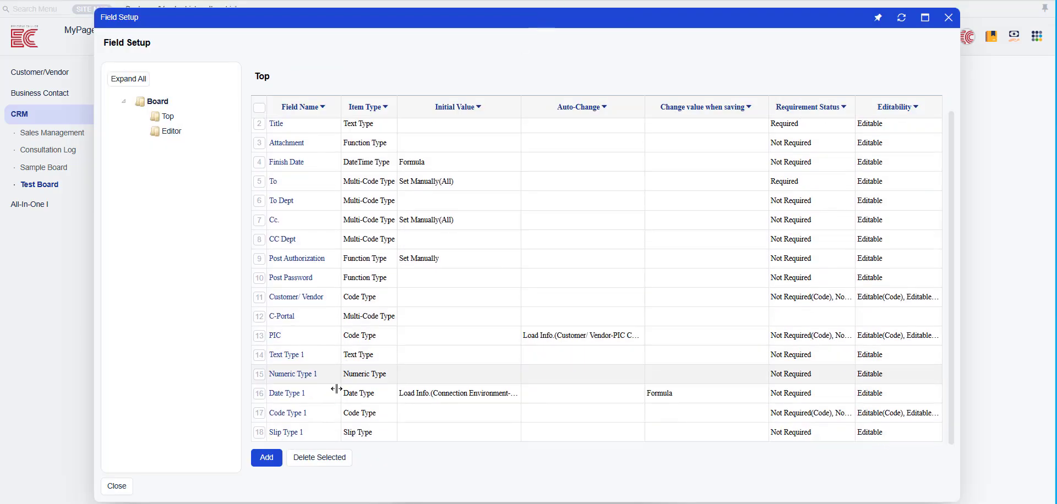
left_click(291, 413)
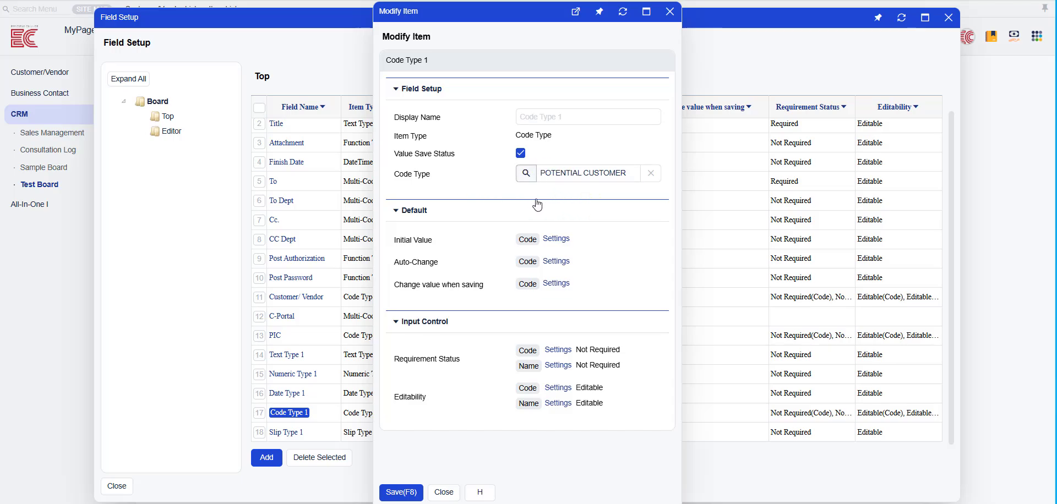
left_click(561, 280)
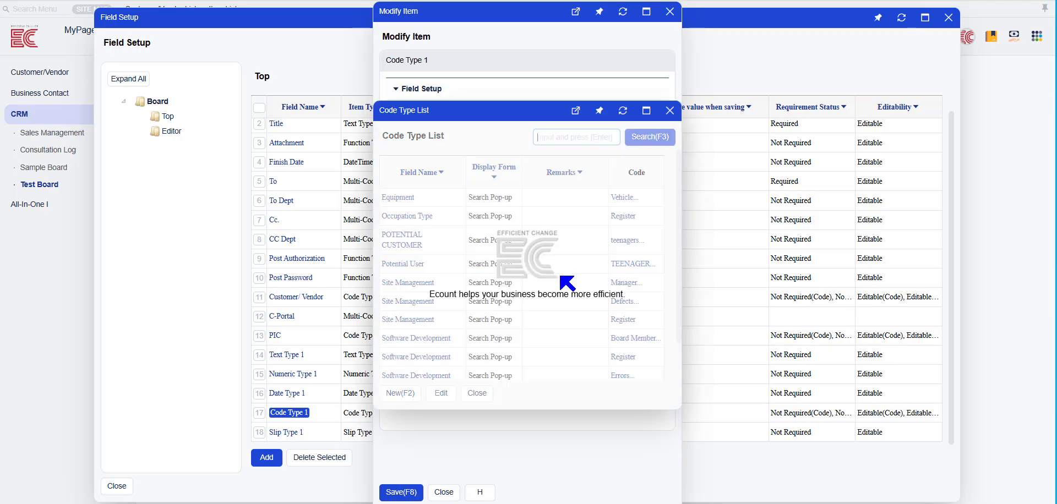
left_click(400, 394)
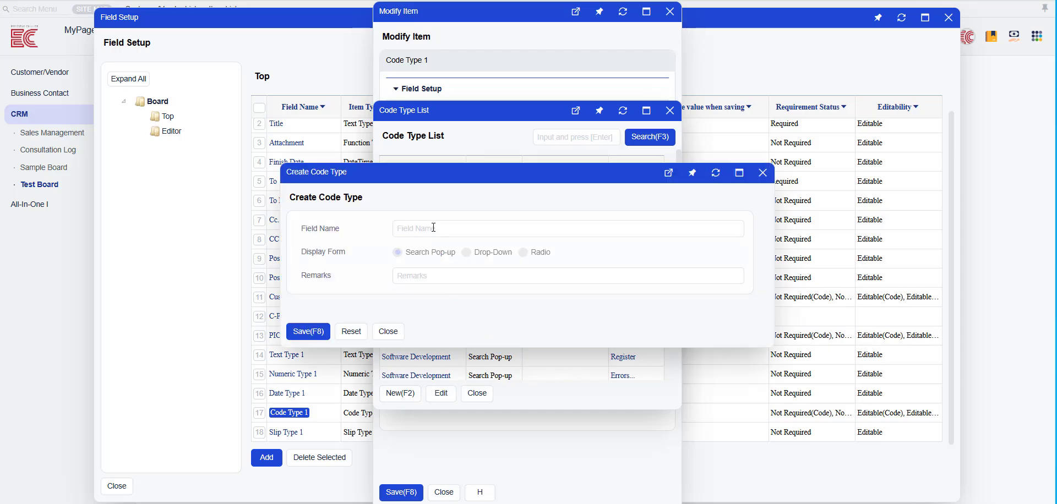
left_click(412, 230)
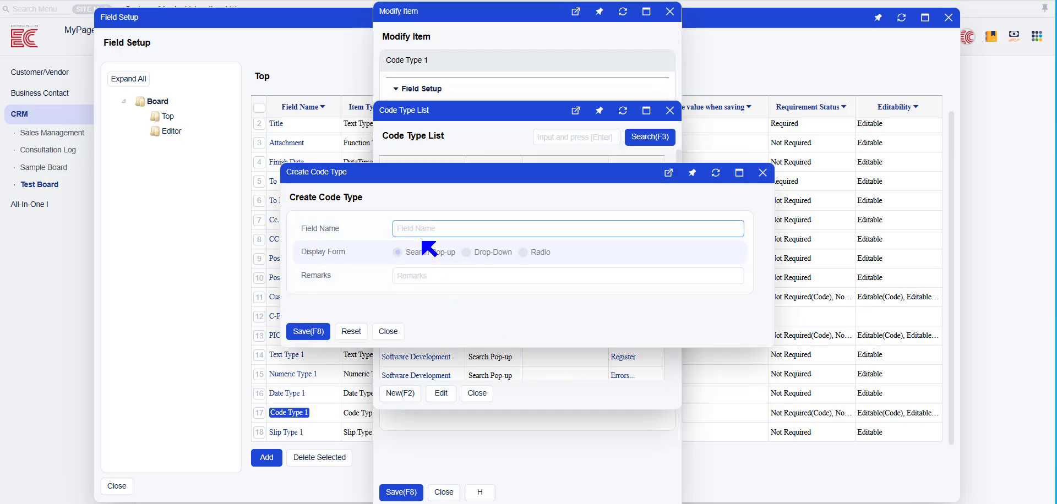
type("01")
left_click(424, 275)
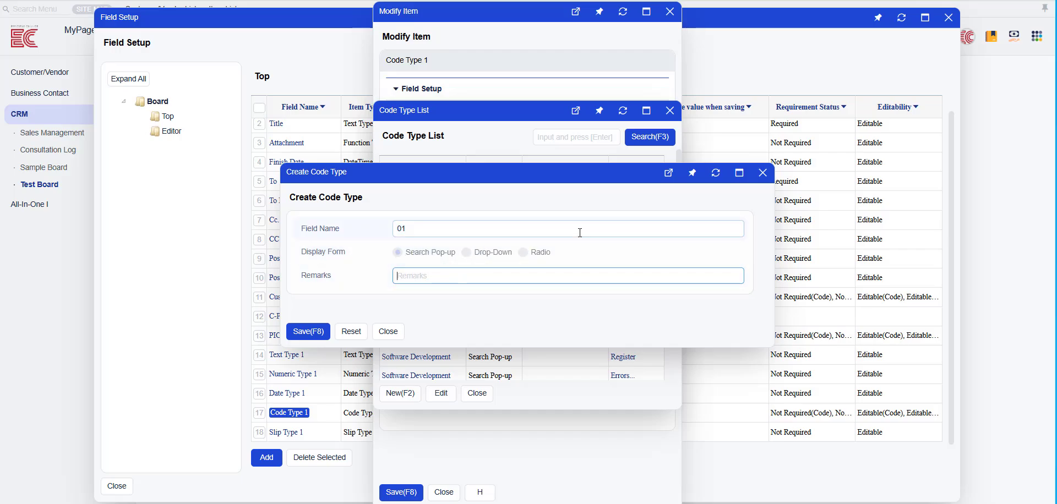
left_click(762, 173)
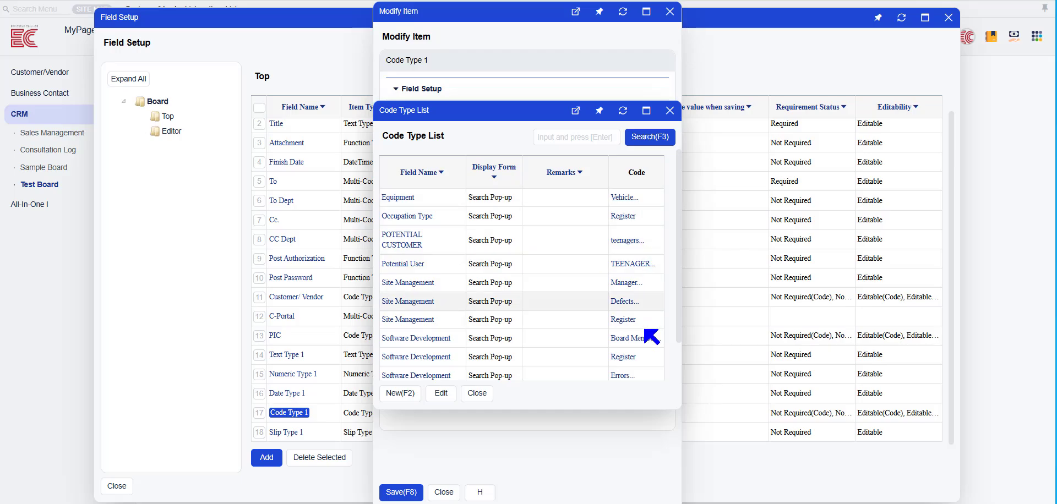
- Examine the codes registered under POTENTIAL CUSTOMER and the form for adding a new one
left_click(622, 242)
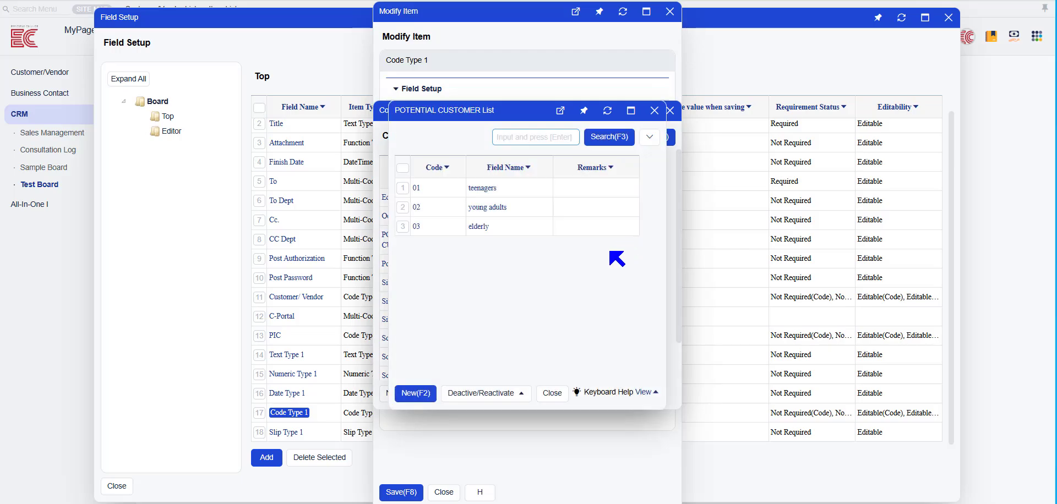
left_click(421, 400)
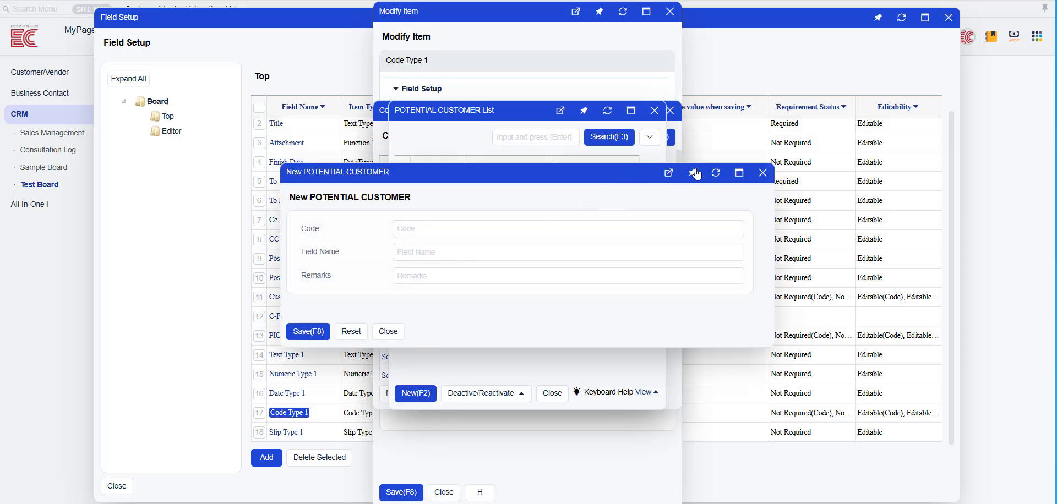
left_click(763, 174)
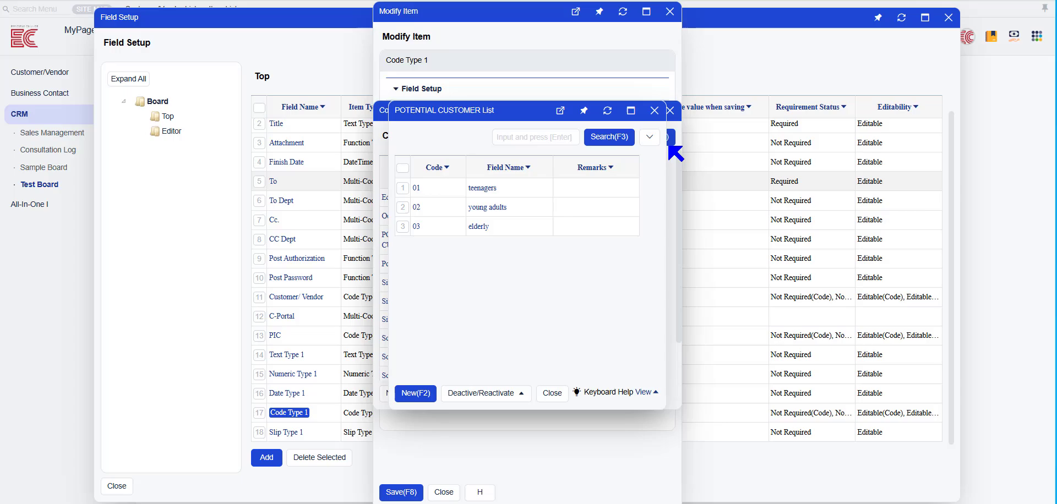
left_click(655, 110)
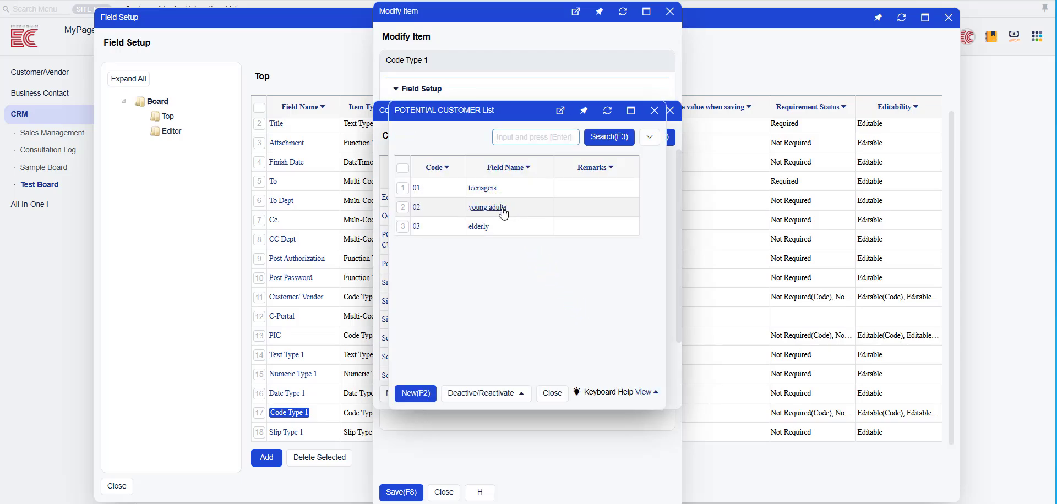
left_click(561, 394)
- Assign POTENTIAL CUSTOMER as the code type of the Code Type 1 field and save it
double_click(435, 242)
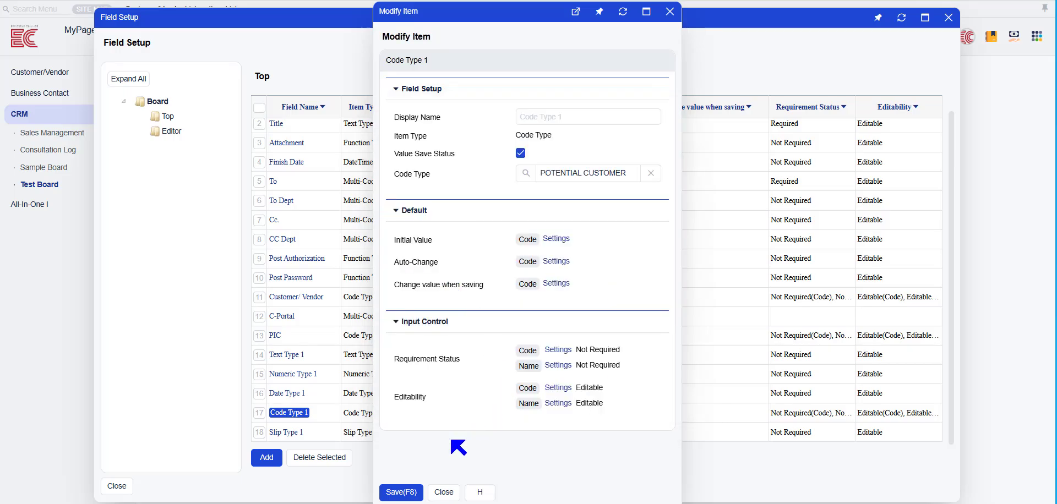
left_click(406, 493)
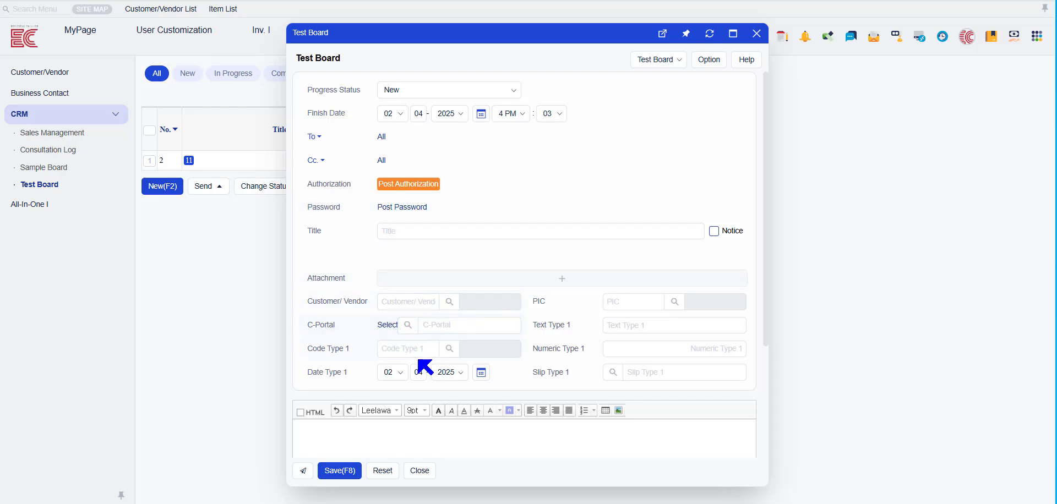
- Set Code Type 1 in the new Test Board post to code 03, elderly
left_click(450, 350)
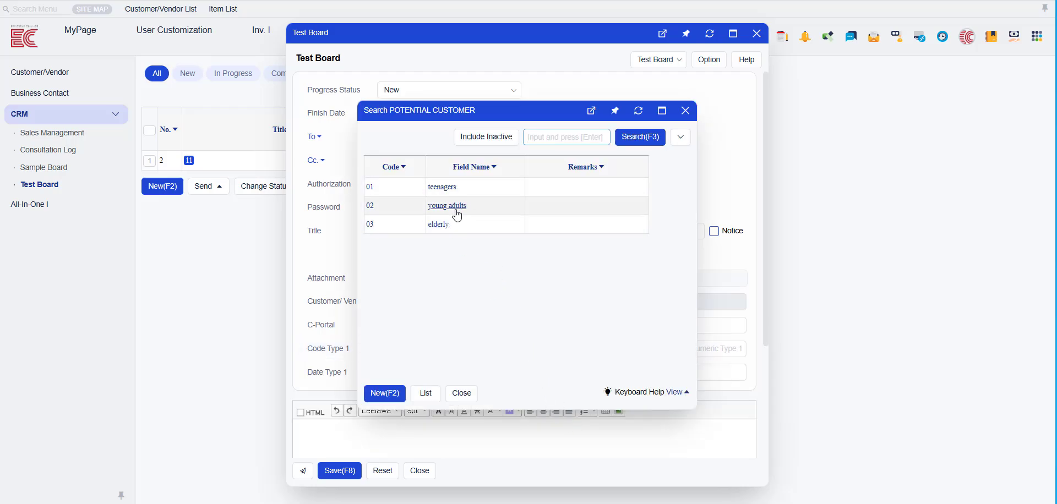
left_click(437, 225)
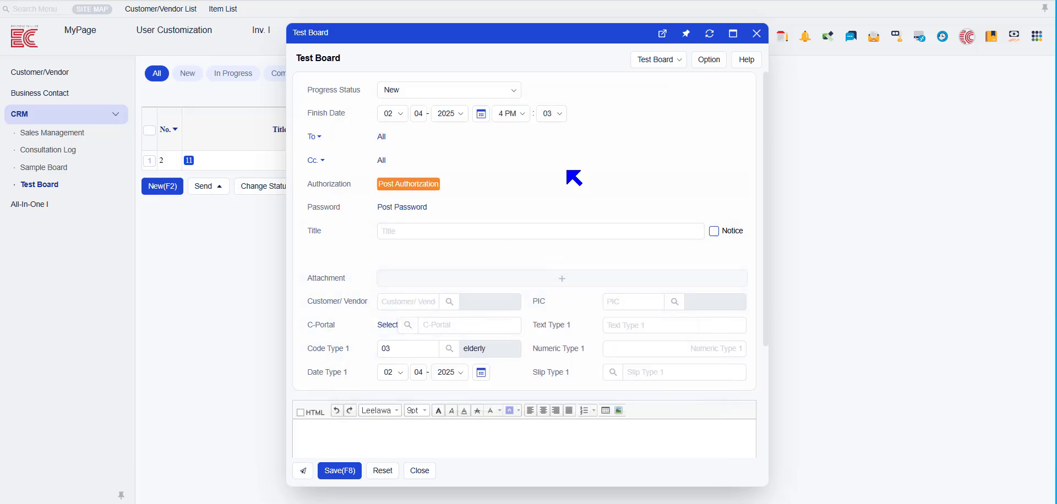
- Set the Slip Type 1 field's slip type to Consultation Log in the field setup and save it
left_click(550, 0)
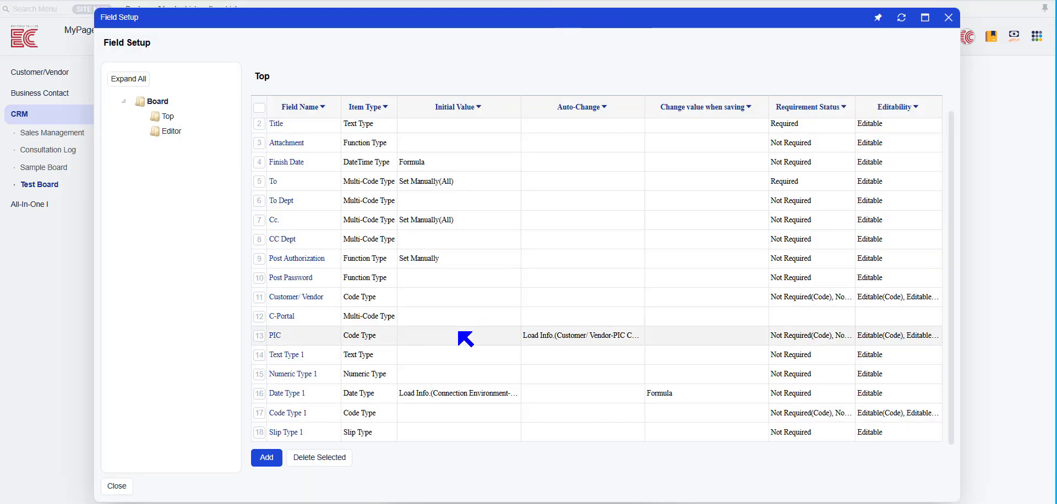
left_click(284, 432)
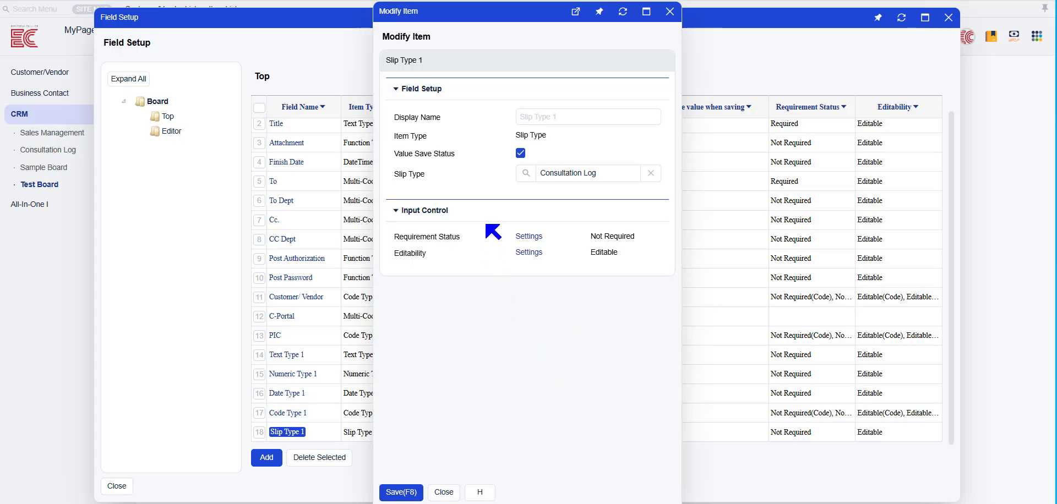
left_click(526, 172)
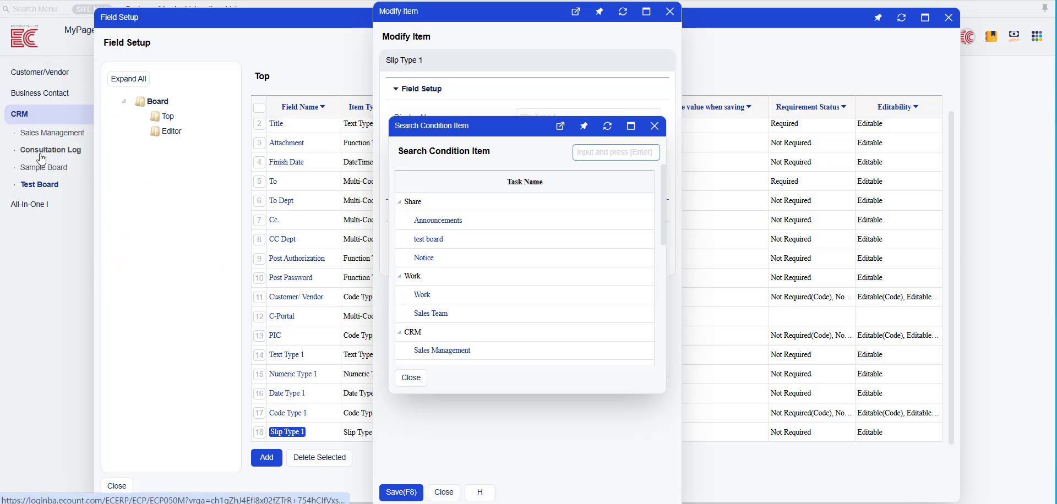
scroll(454, 253, "down", 1)
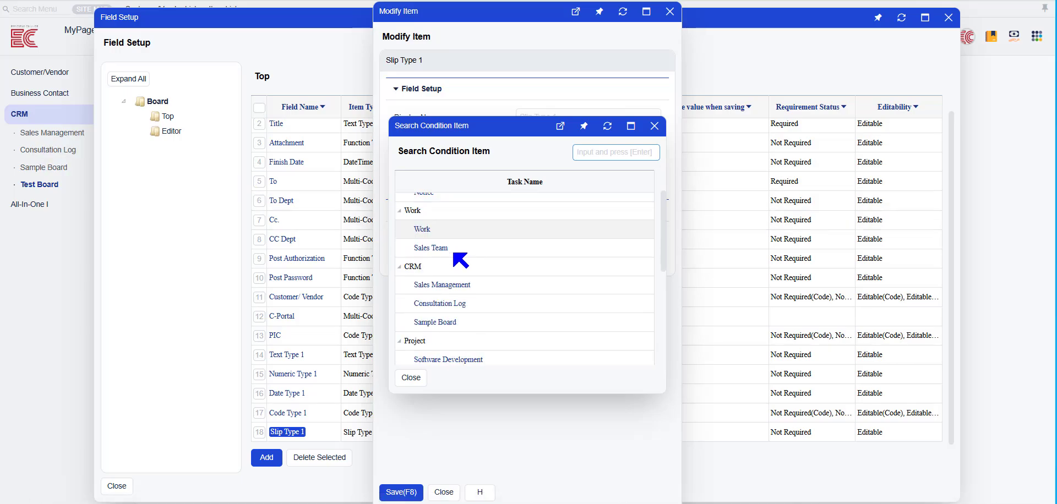
left_click(448, 303)
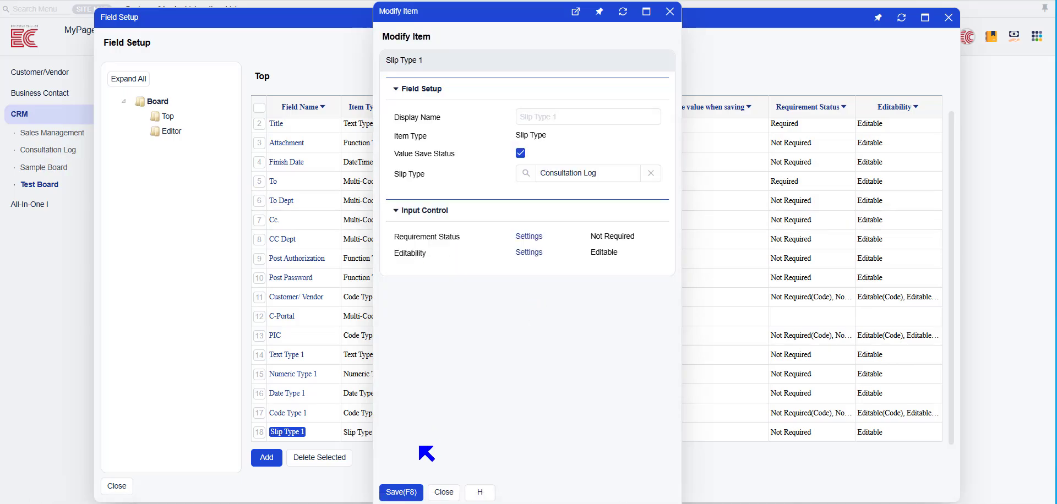
left_click(401, 492)
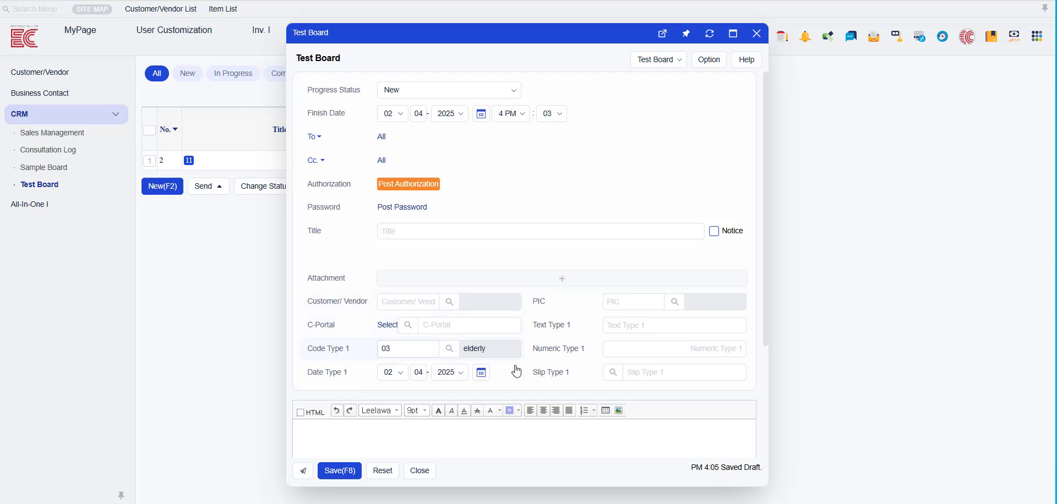
- Link the Sample Consultation entry to Slip Type 1 in the new Test Board post
left_click(612, 373)
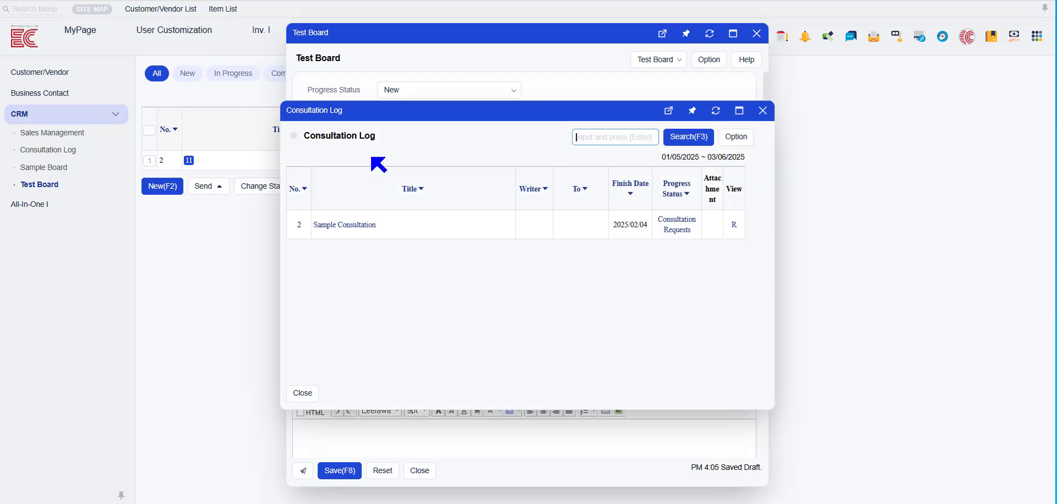
left_click(356, 226)
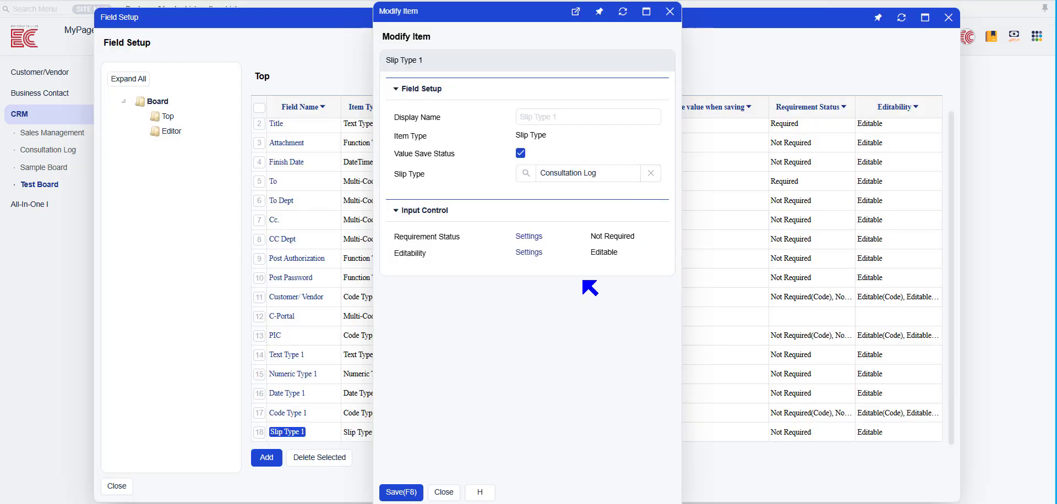
left_click(529, 241)
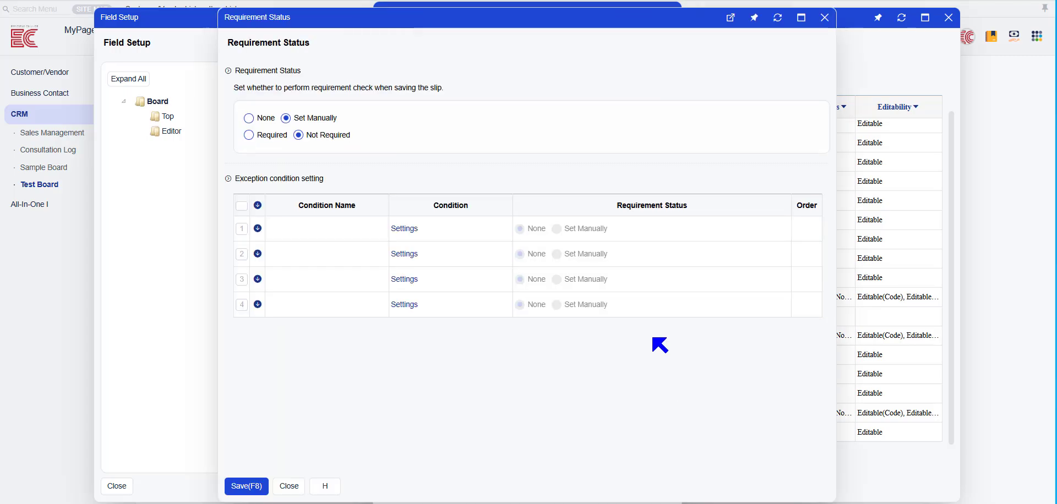
left_click(268, 135)
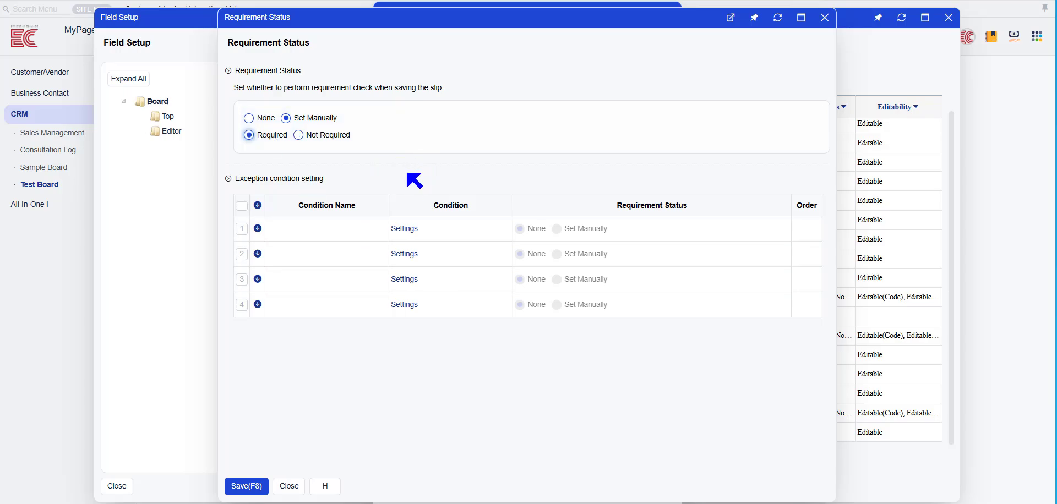
left_click(825, 18)
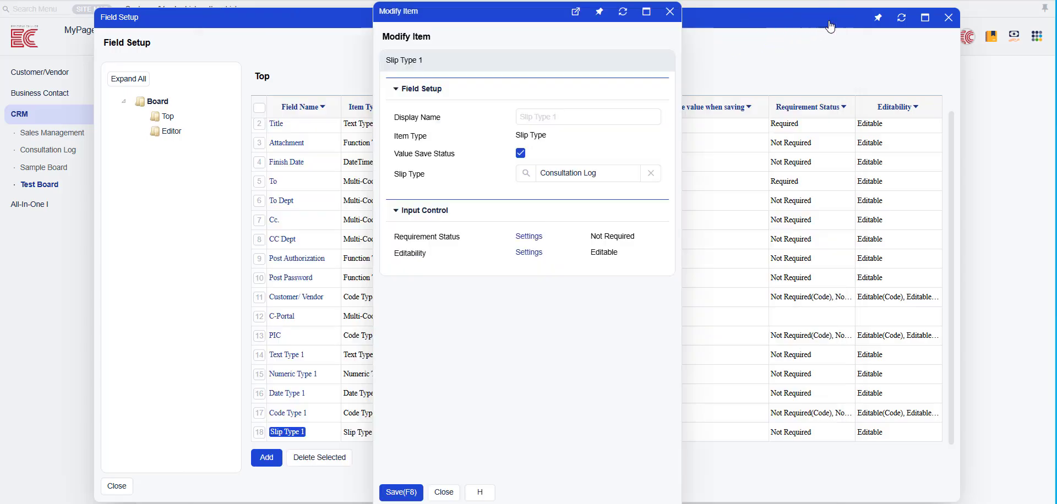
- Close the field setup and open the template setup of the Test Board's input screen
left_click(667, 18)
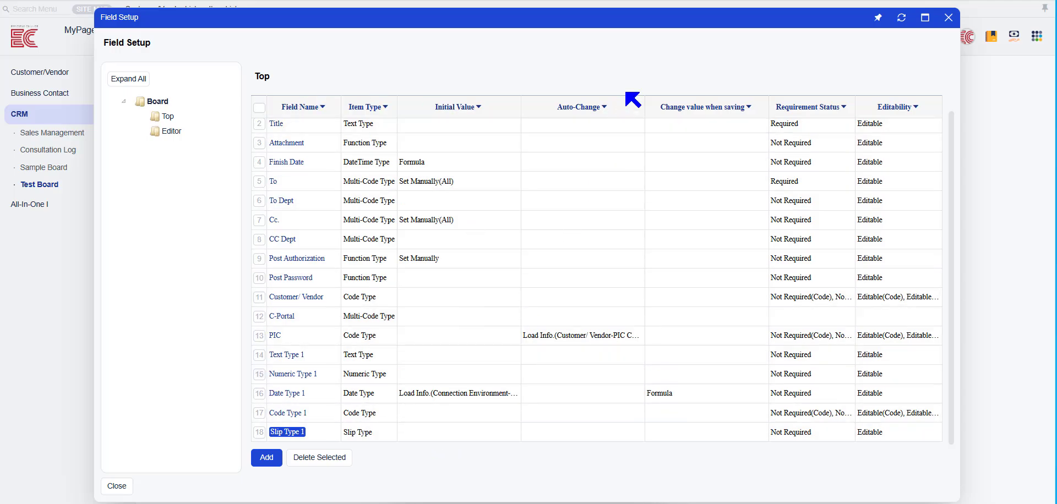
left_click(949, 19)
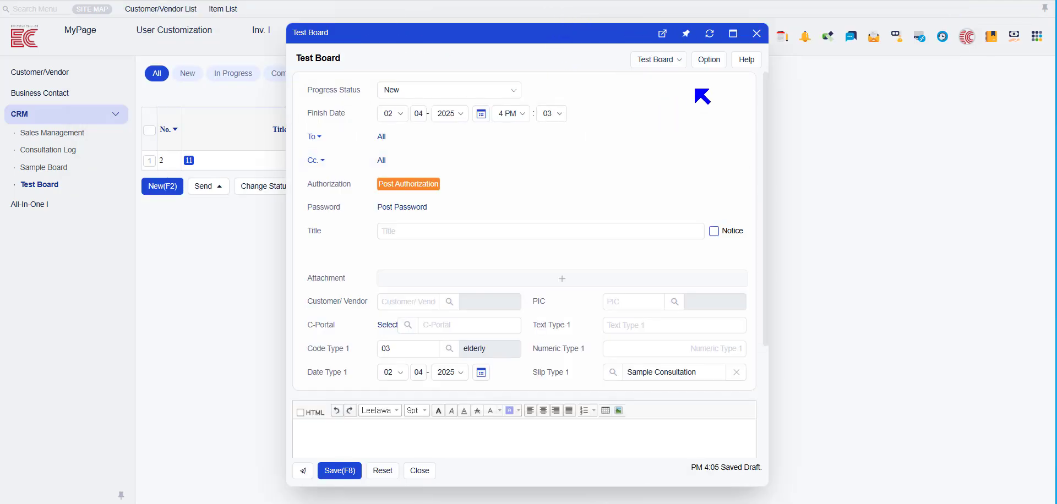
left_click(704, 64)
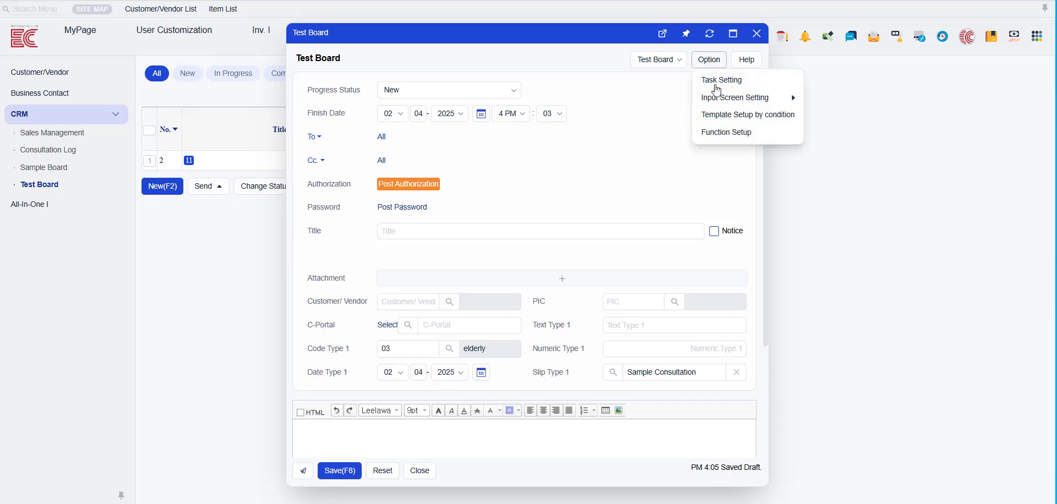
mouse_move(720, 97)
left_click(823, 101)
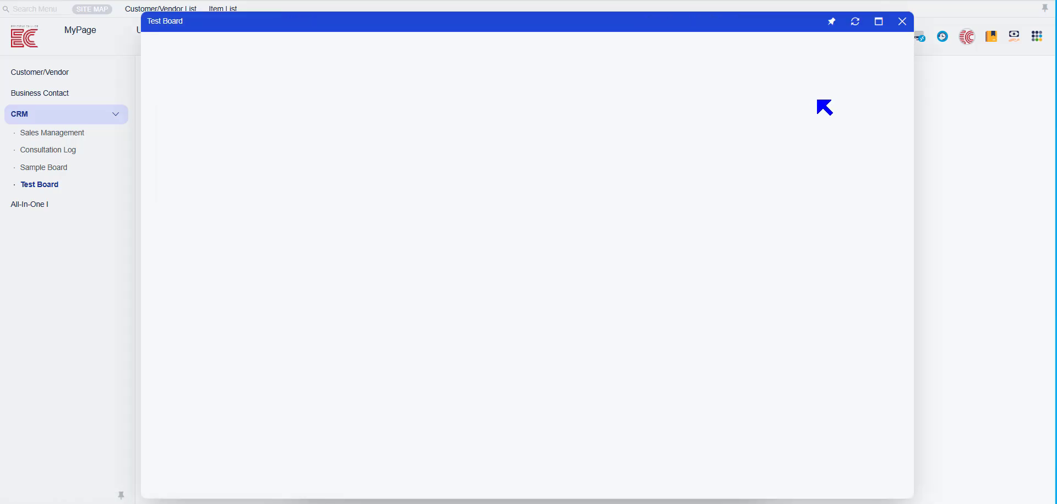
- Open the widget settings of the Test Board template's top section and its list for adding fields
left_click(531, 281)
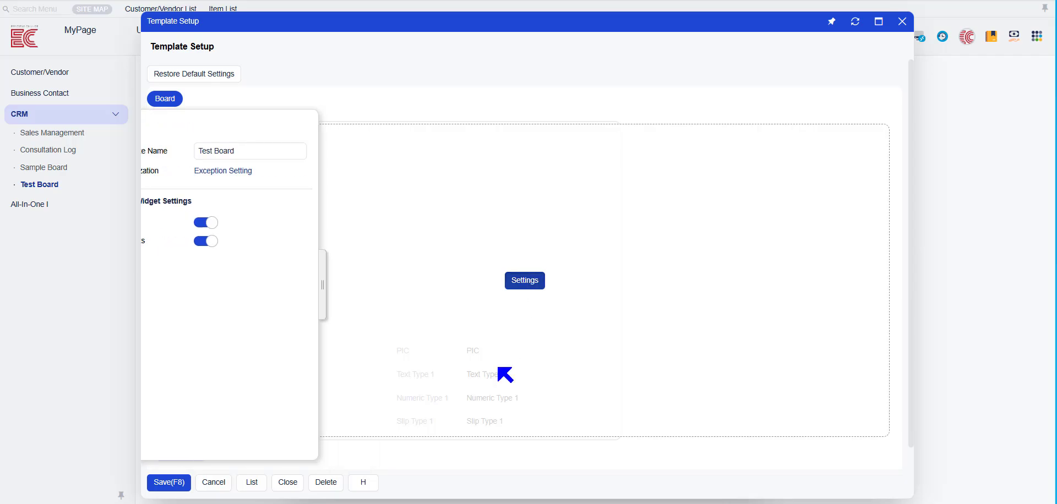
left_click(517, 307)
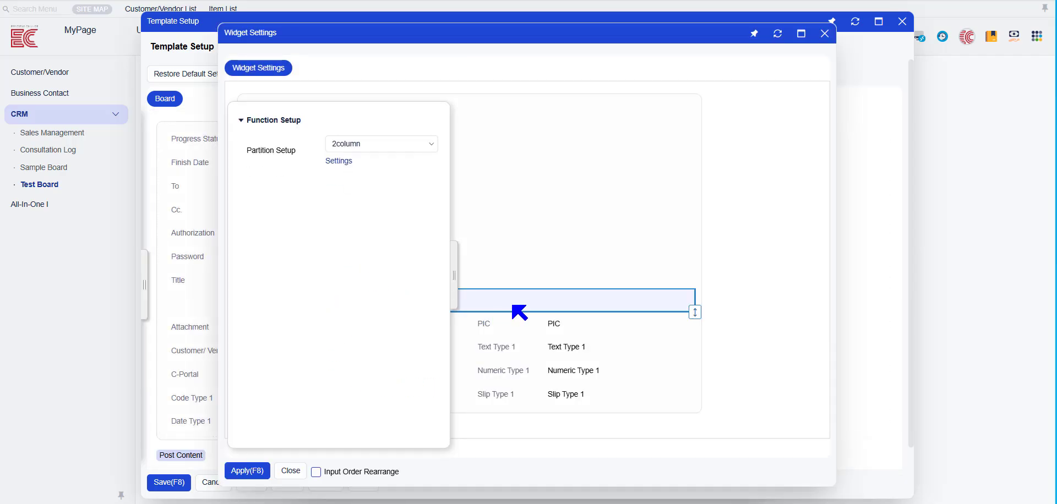
left_click(555, 318)
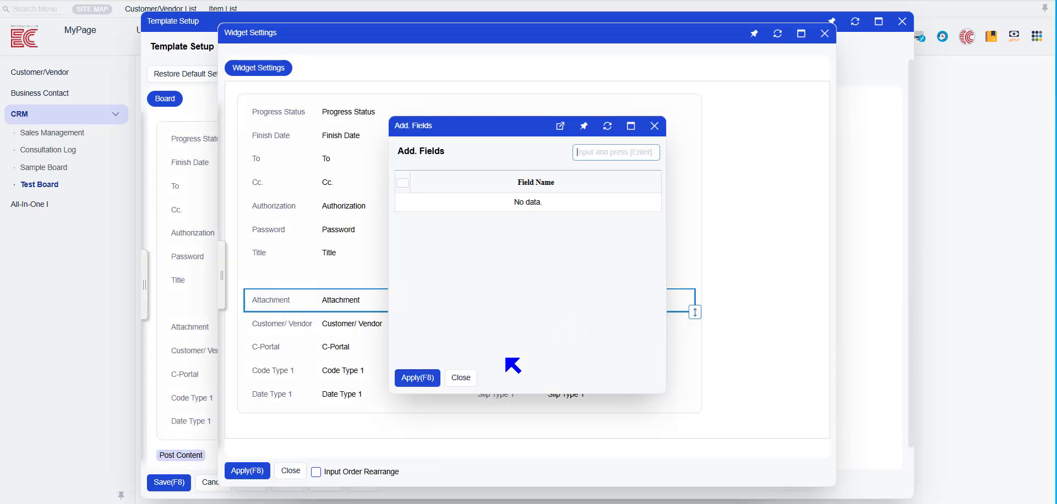